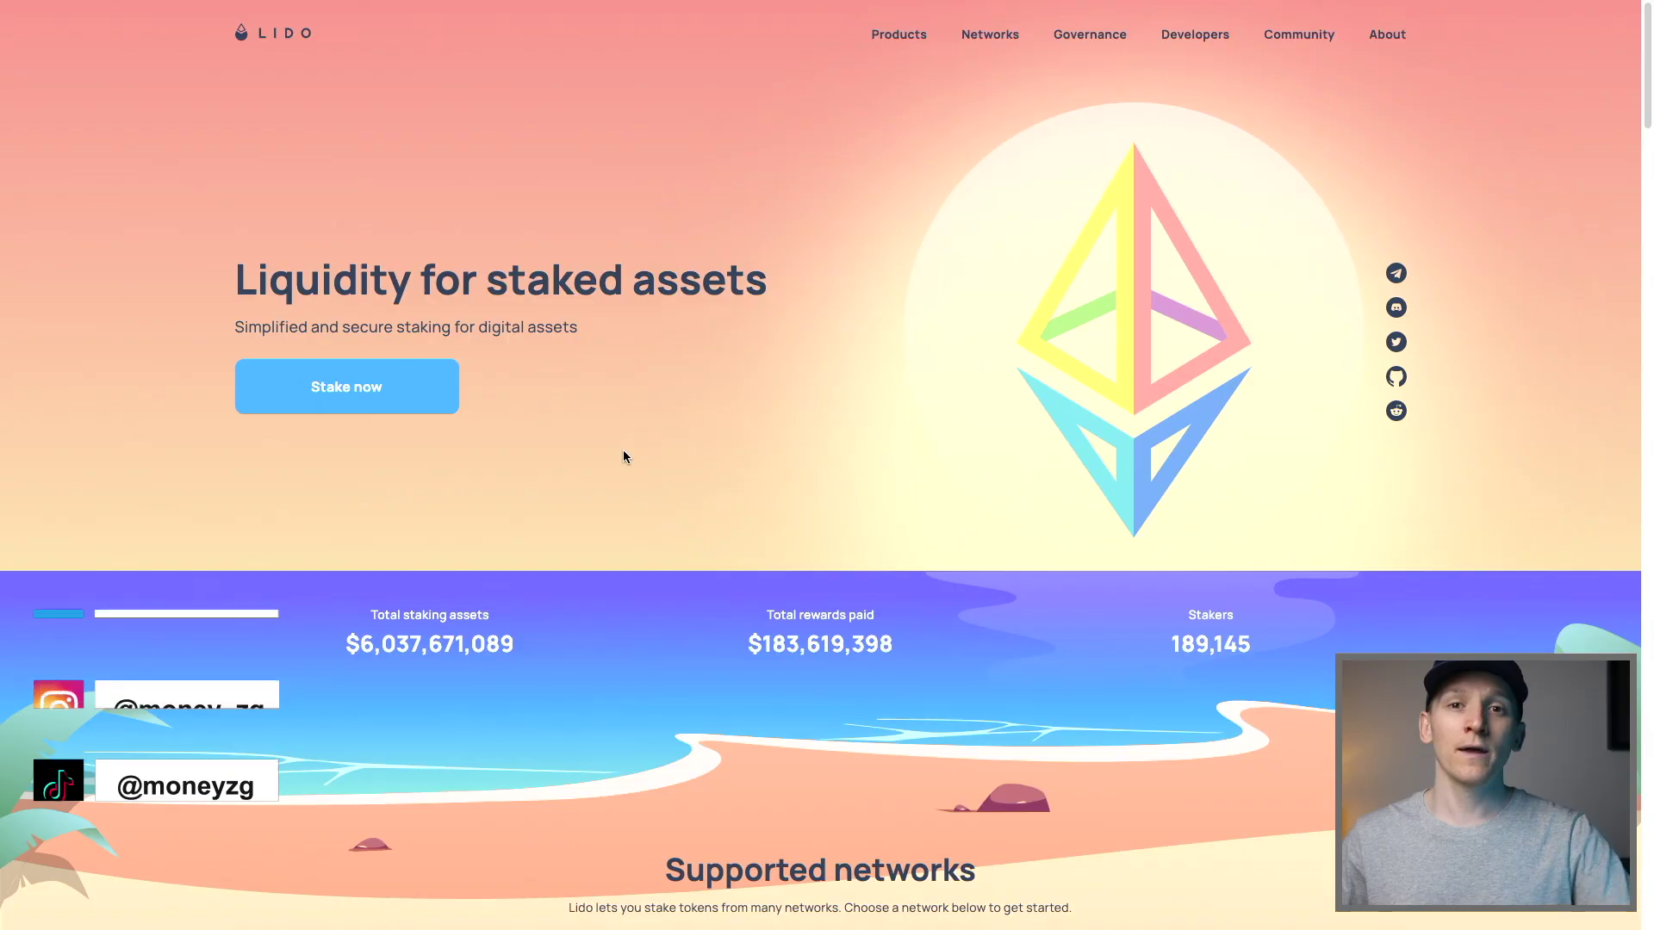
# Step: Scroll down the Lido homepage to the Ethereum, Solana, Polygon, Polkadot and Kusama network cards
pyautogui.scroll(-5, 623, 451)
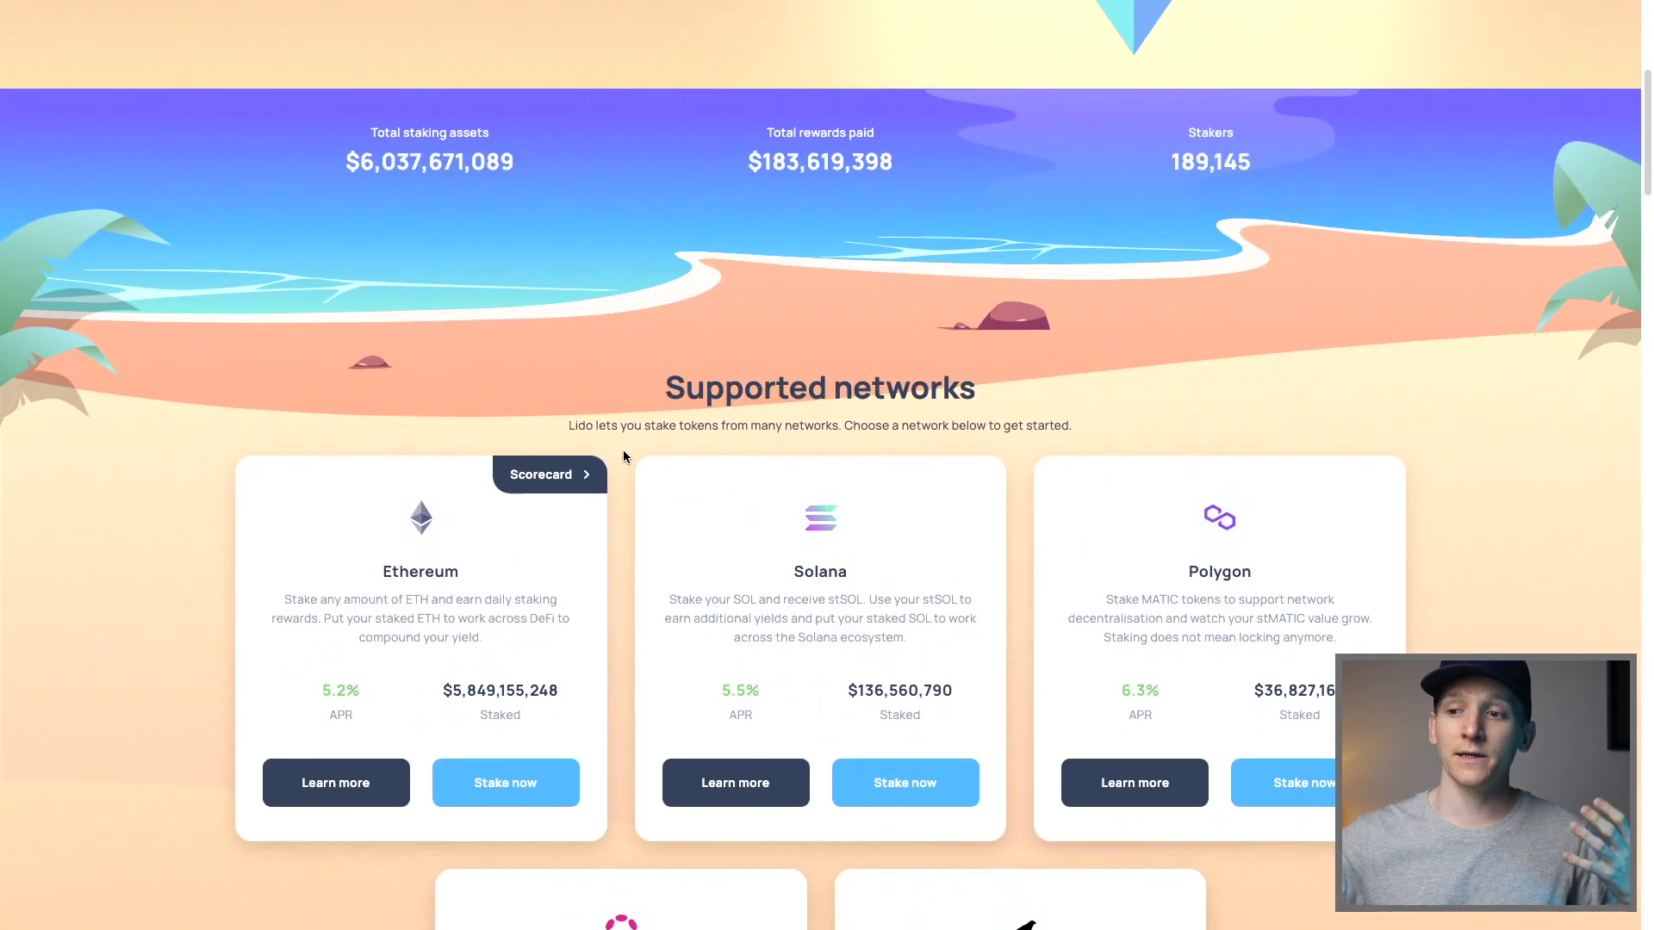
pyautogui.scroll(-3, 623, 452)
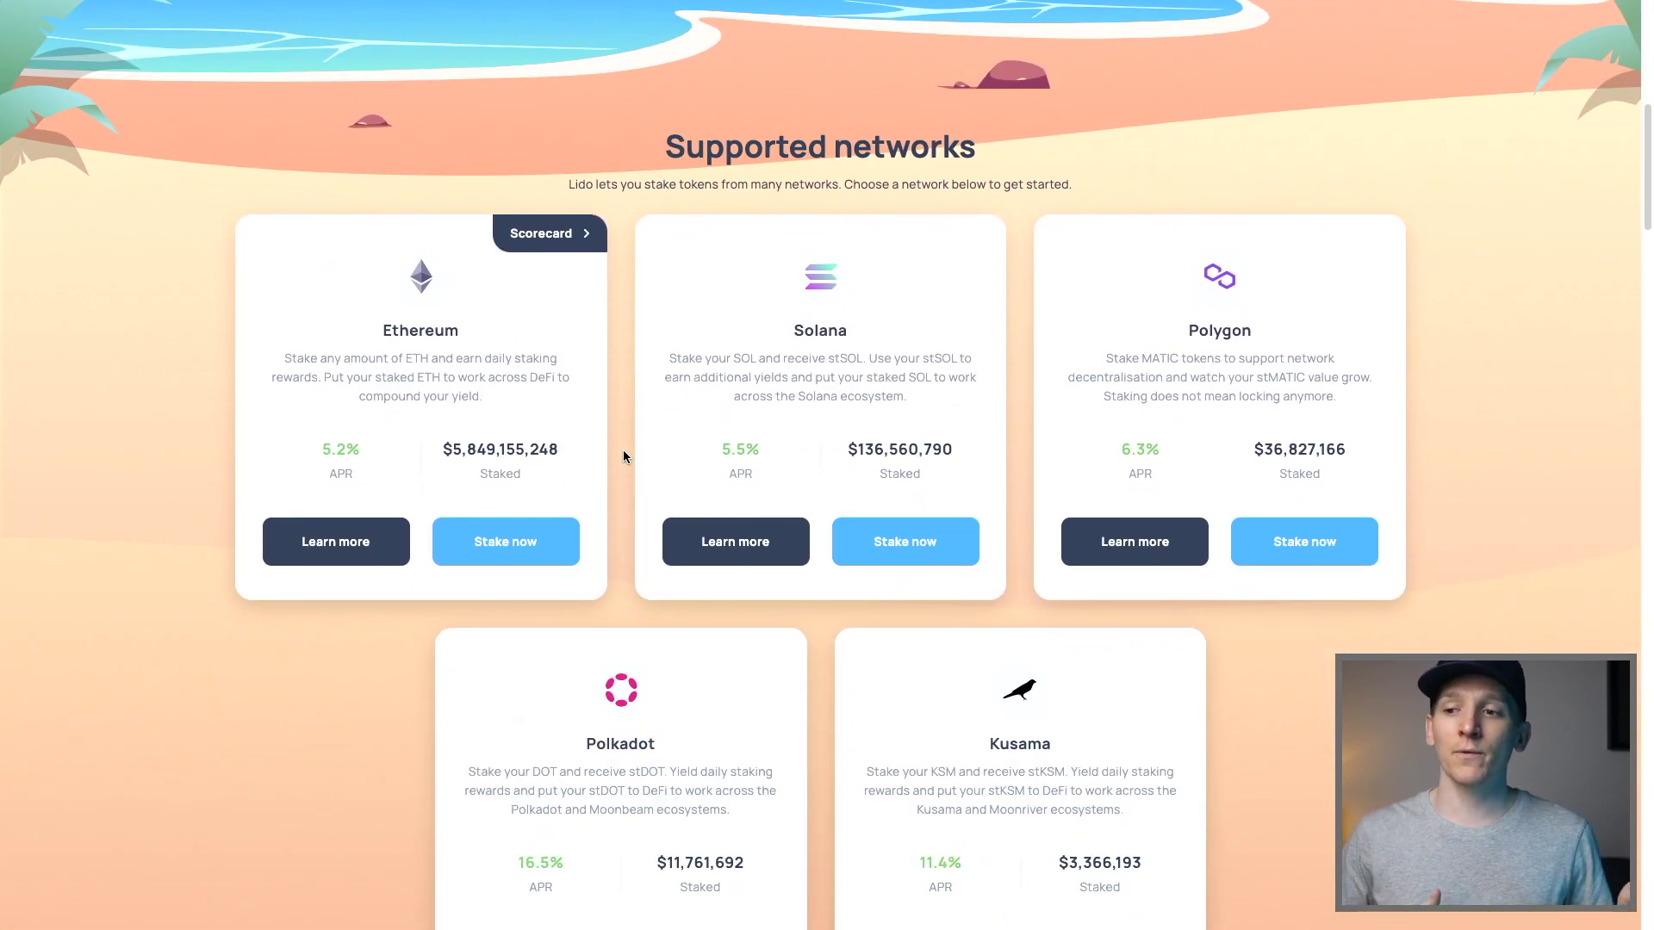
pyautogui.scroll(-2, 623, 450)
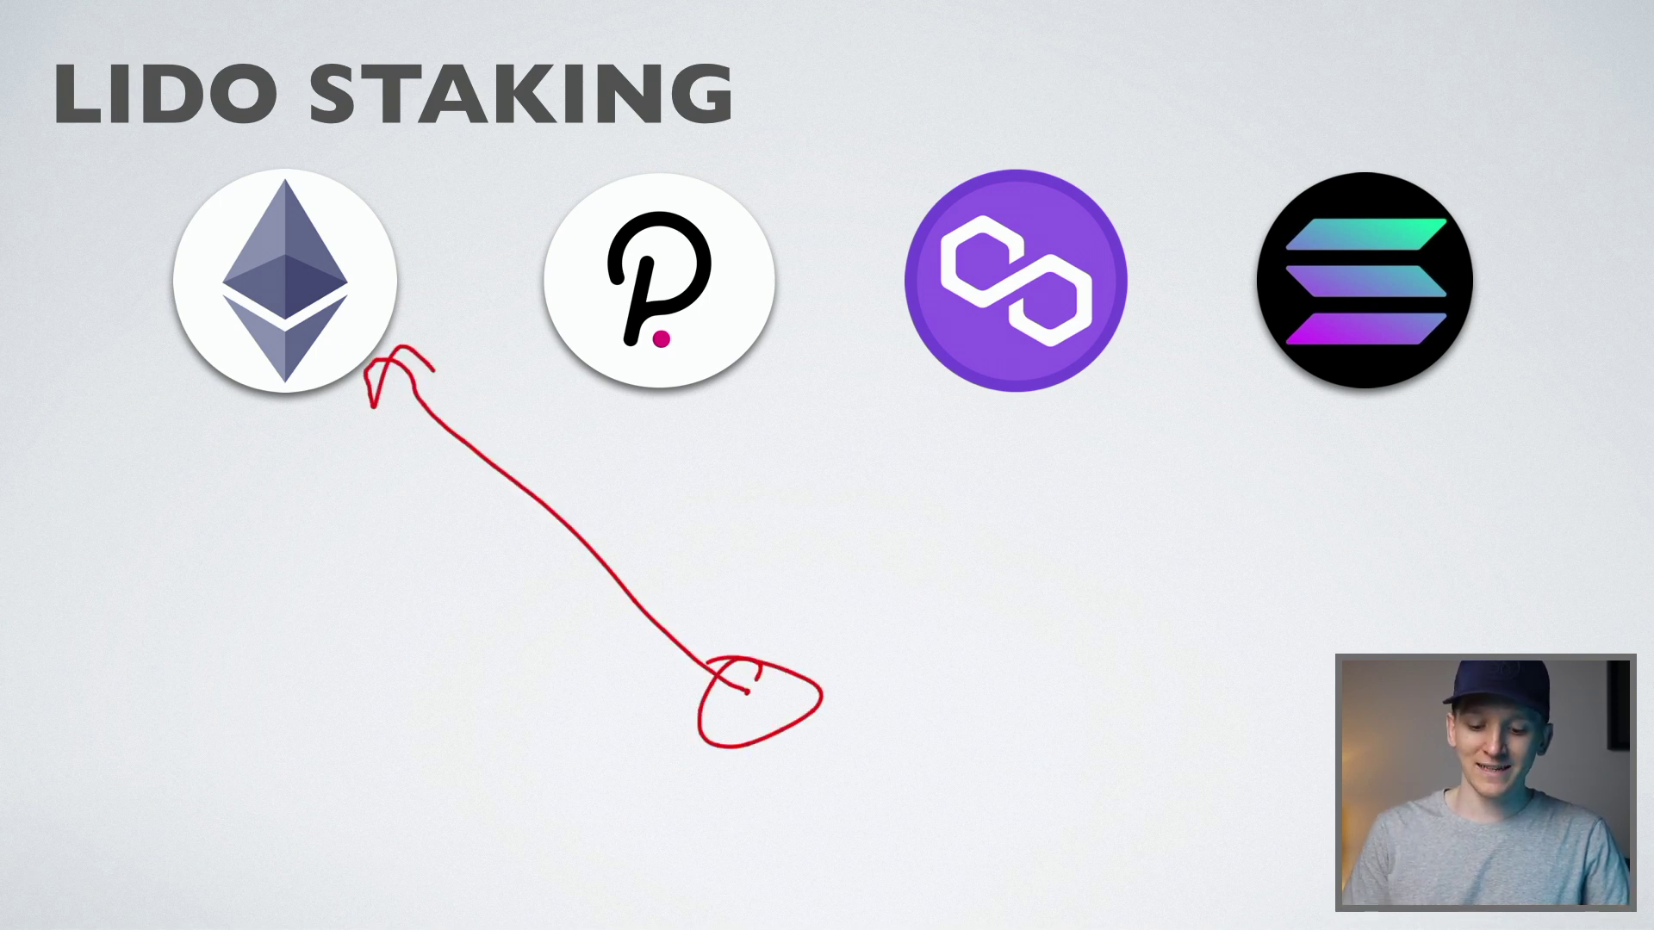
# Step: Draw arrows from the circle to Ethereum, Polkadot and Polygon, and write 32 under Ethereum
pyautogui.moveTo(751, 713); pyautogui.dragTo(708, 389)
pyautogui.moveTo(672, 443); pyautogui.dragTo(741, 437)
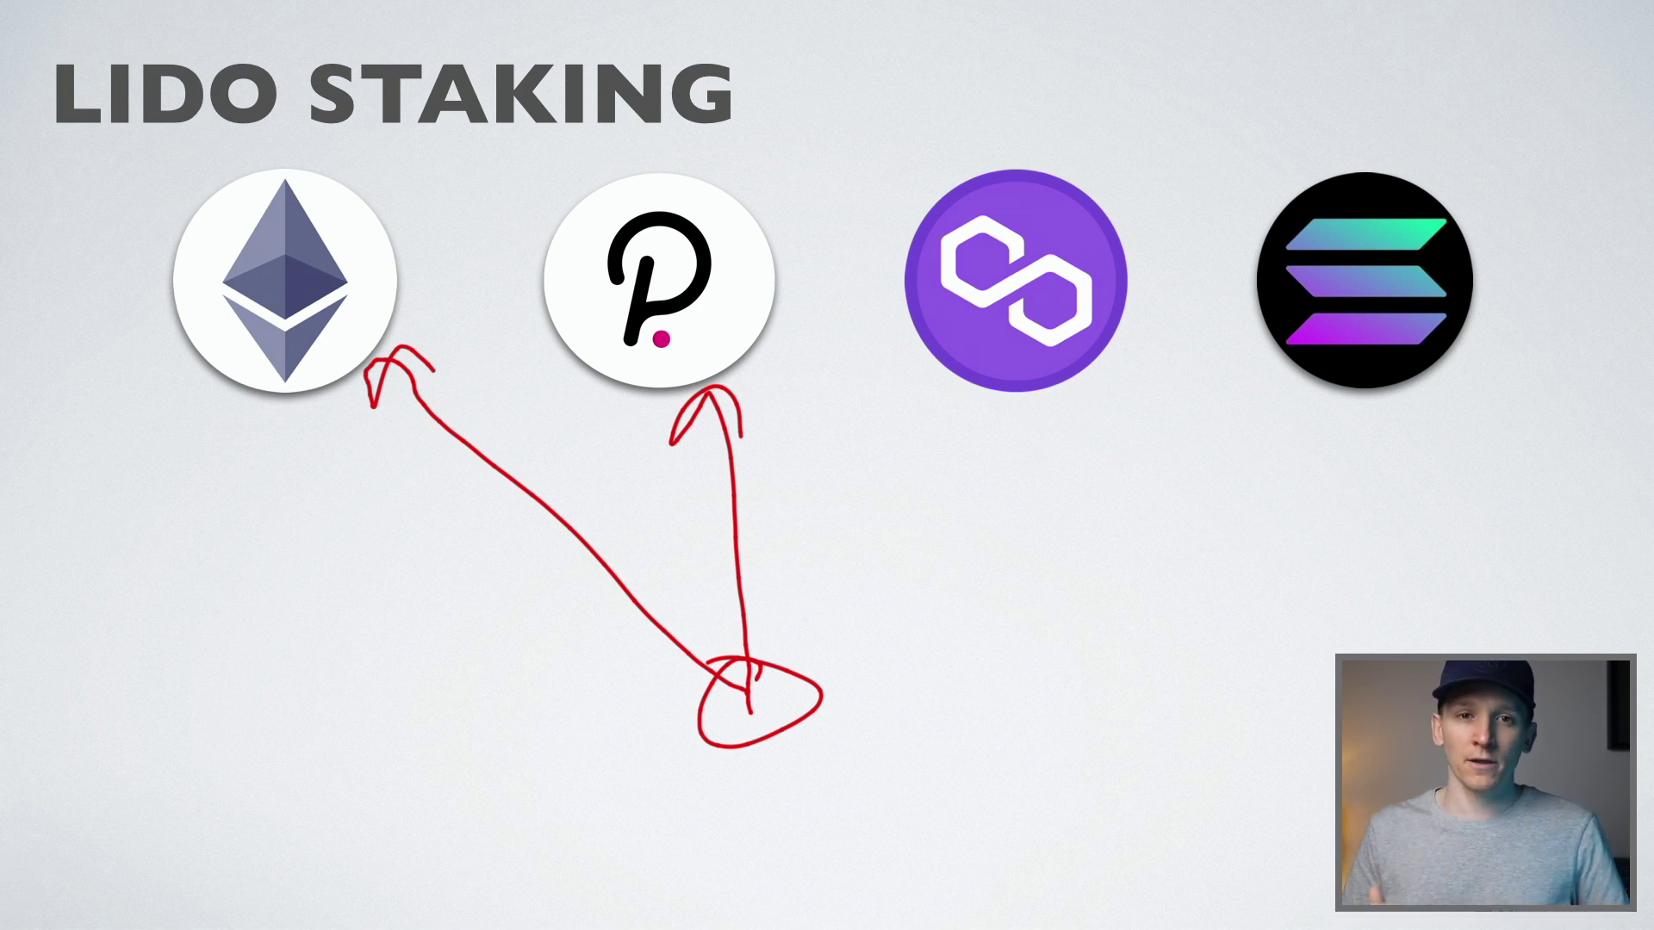
pyautogui.moveTo(226, 441); pyautogui.dragTo(237, 518)
pyautogui.moveTo(282, 454)
pyautogui.mouseDown()
pyautogui.moveTo(306, 500)
pyautogui.moveTo(353, 493)
pyautogui.mouseUp()
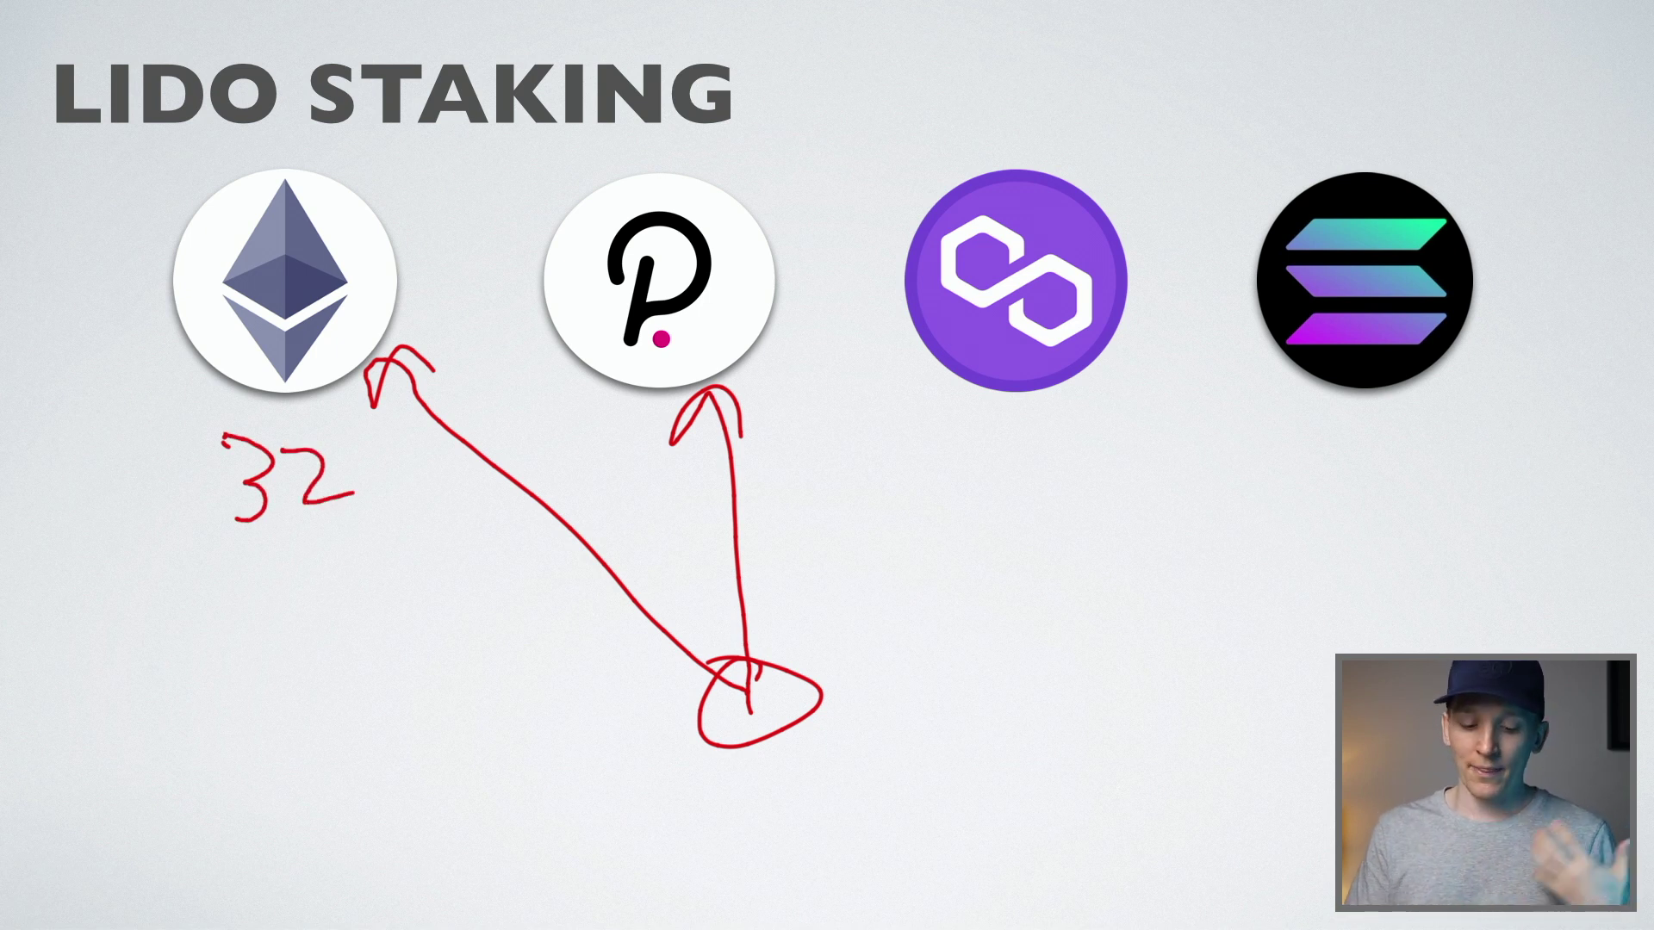
pyautogui.moveTo(773, 693)
pyautogui.mouseDown()
pyautogui.moveTo(840, 676)
pyautogui.moveTo(1012, 393)
pyautogui.moveTo(1004, 427)
pyautogui.mouseUp()
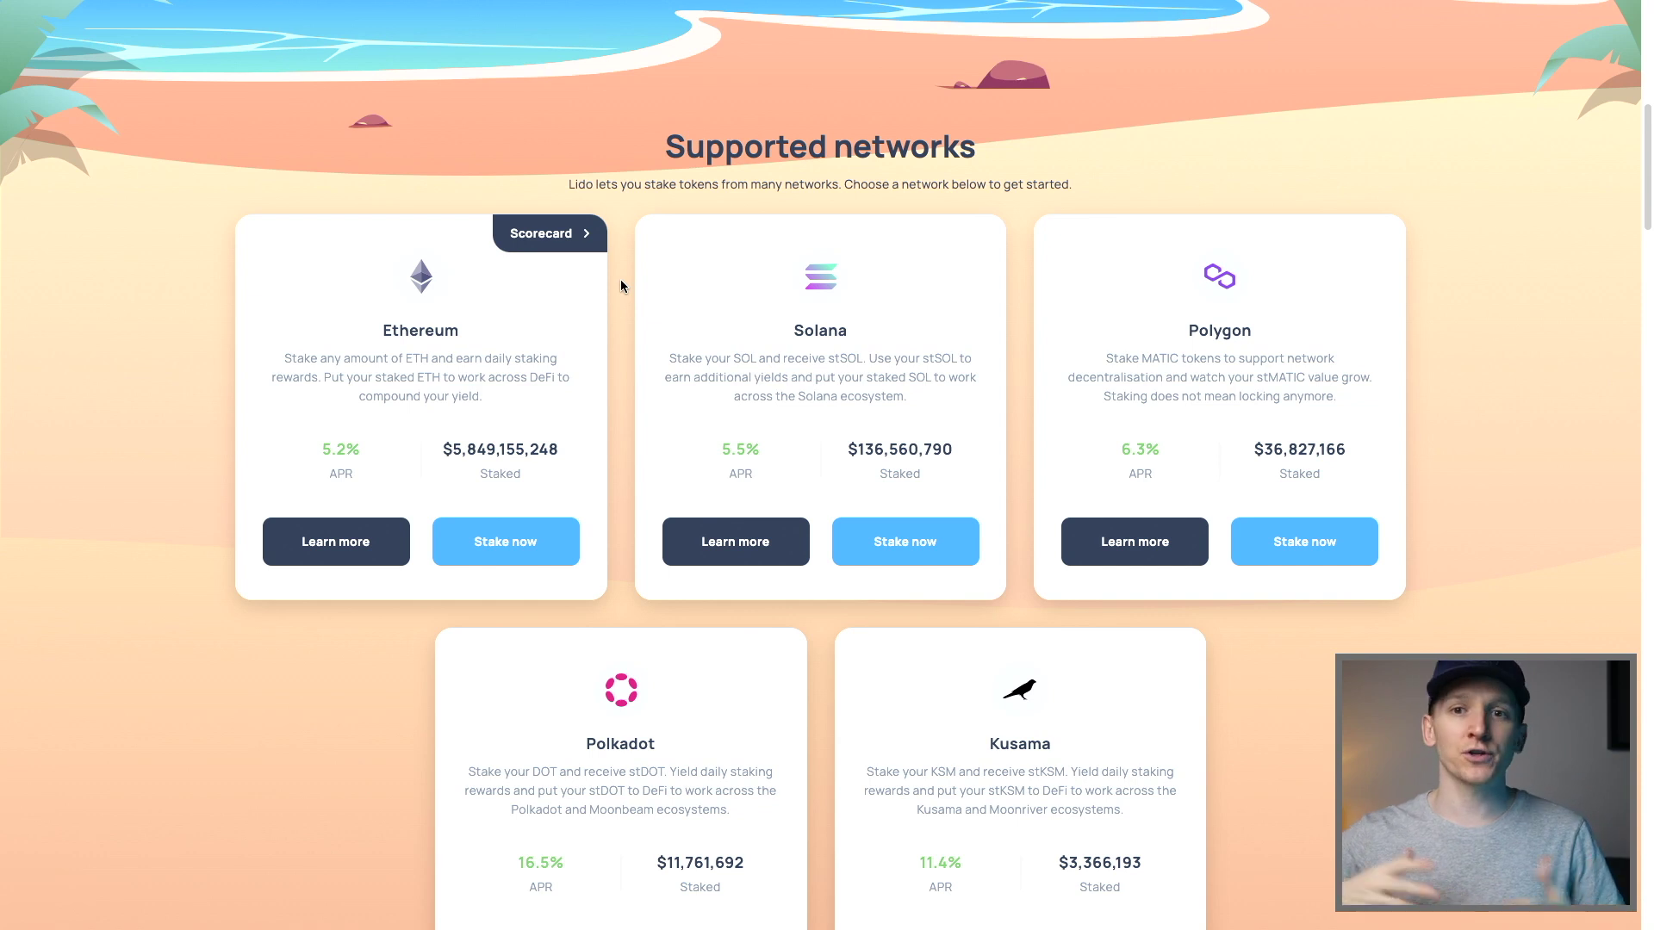
# Step: Scroll to the Solana card and open its staking information
pyautogui.scroll(-2, 620, 281)
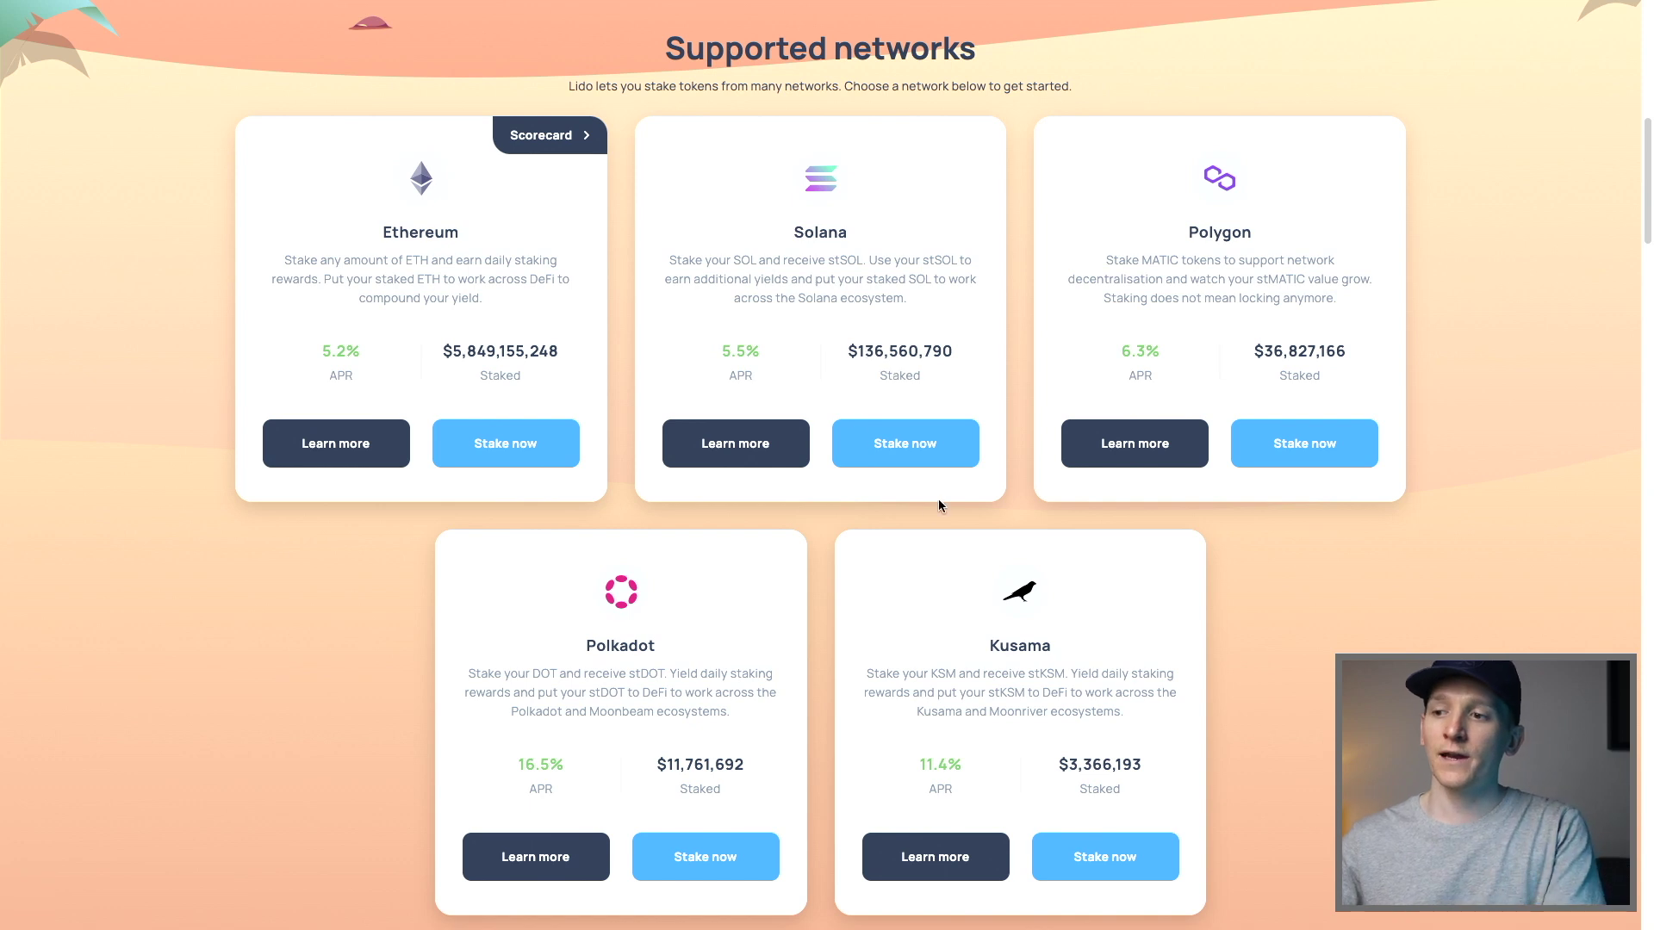
pyautogui.click(904, 443)
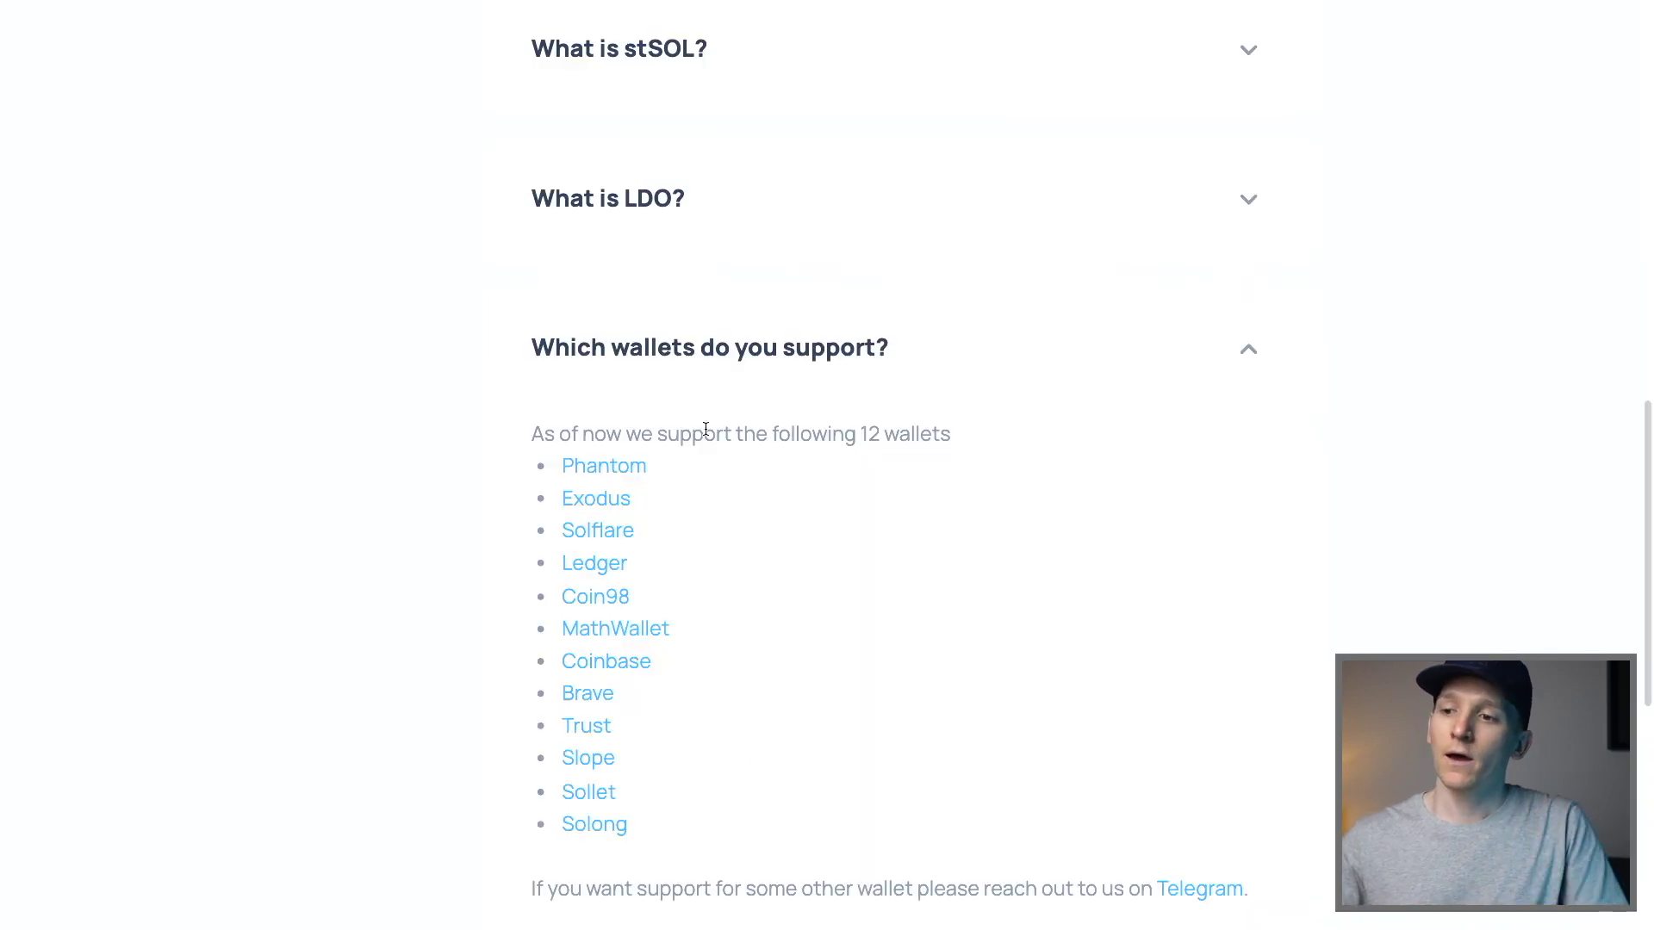
# Step: Scroll through the Solana FAQ to the answer listing the 12 supported wallets
pyautogui.scroll(-2, 705, 428)
pyautogui.scroll(-3, 705, 428)
pyautogui.scroll(3, 705, 431)
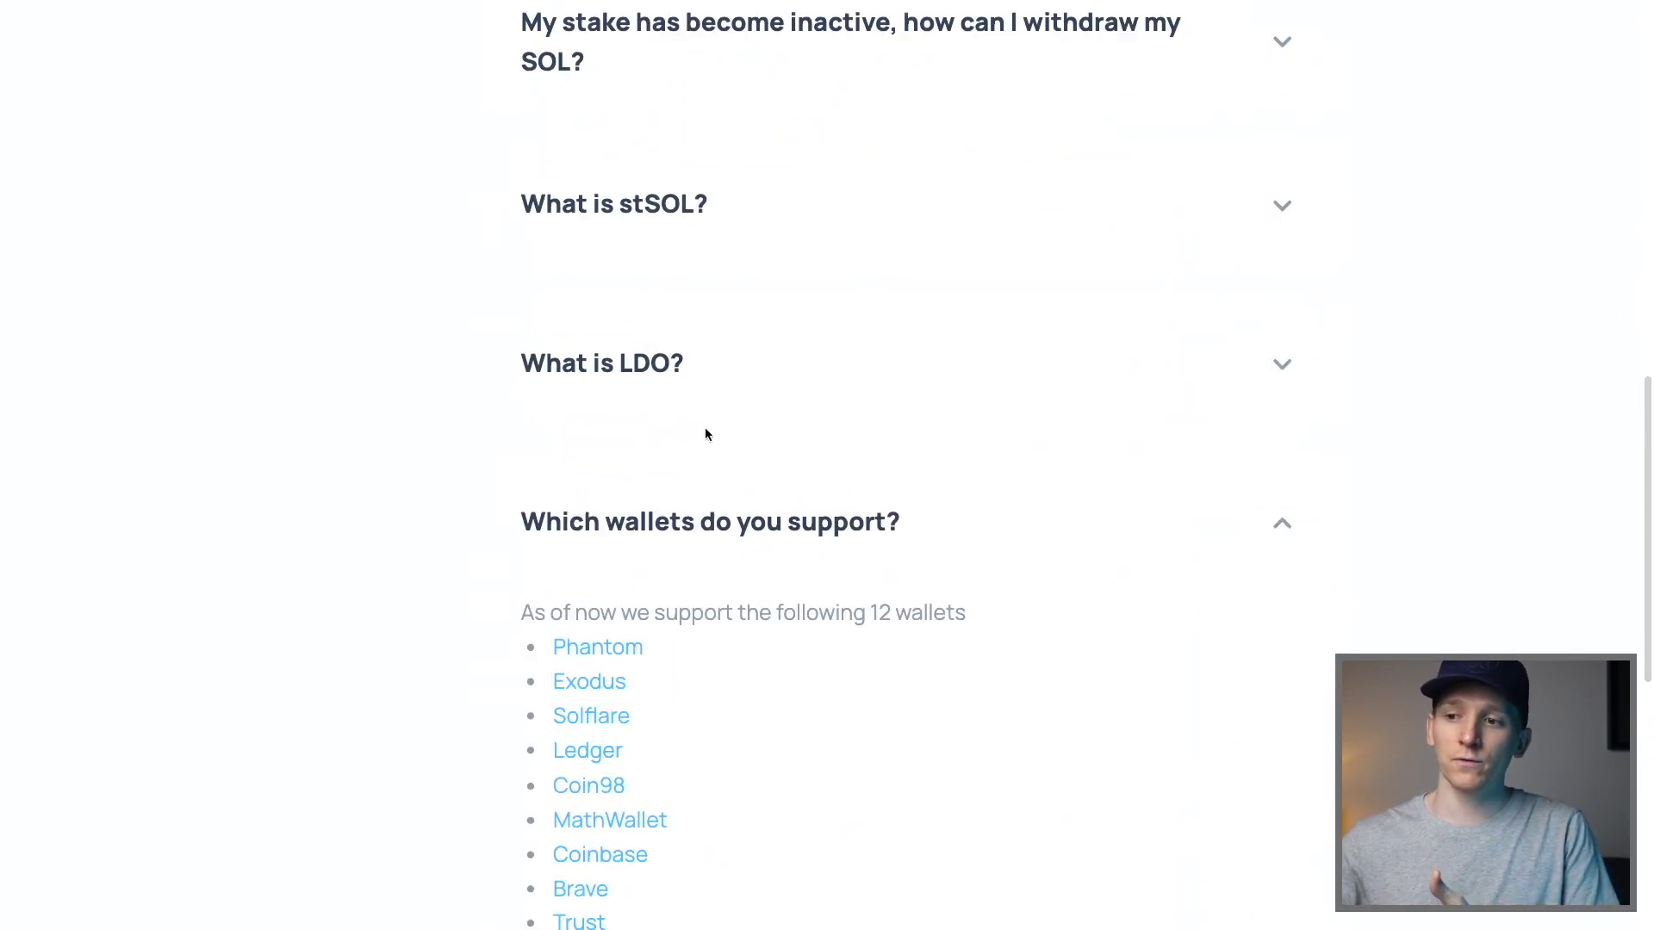
pyautogui.scroll(-3, 705, 434)
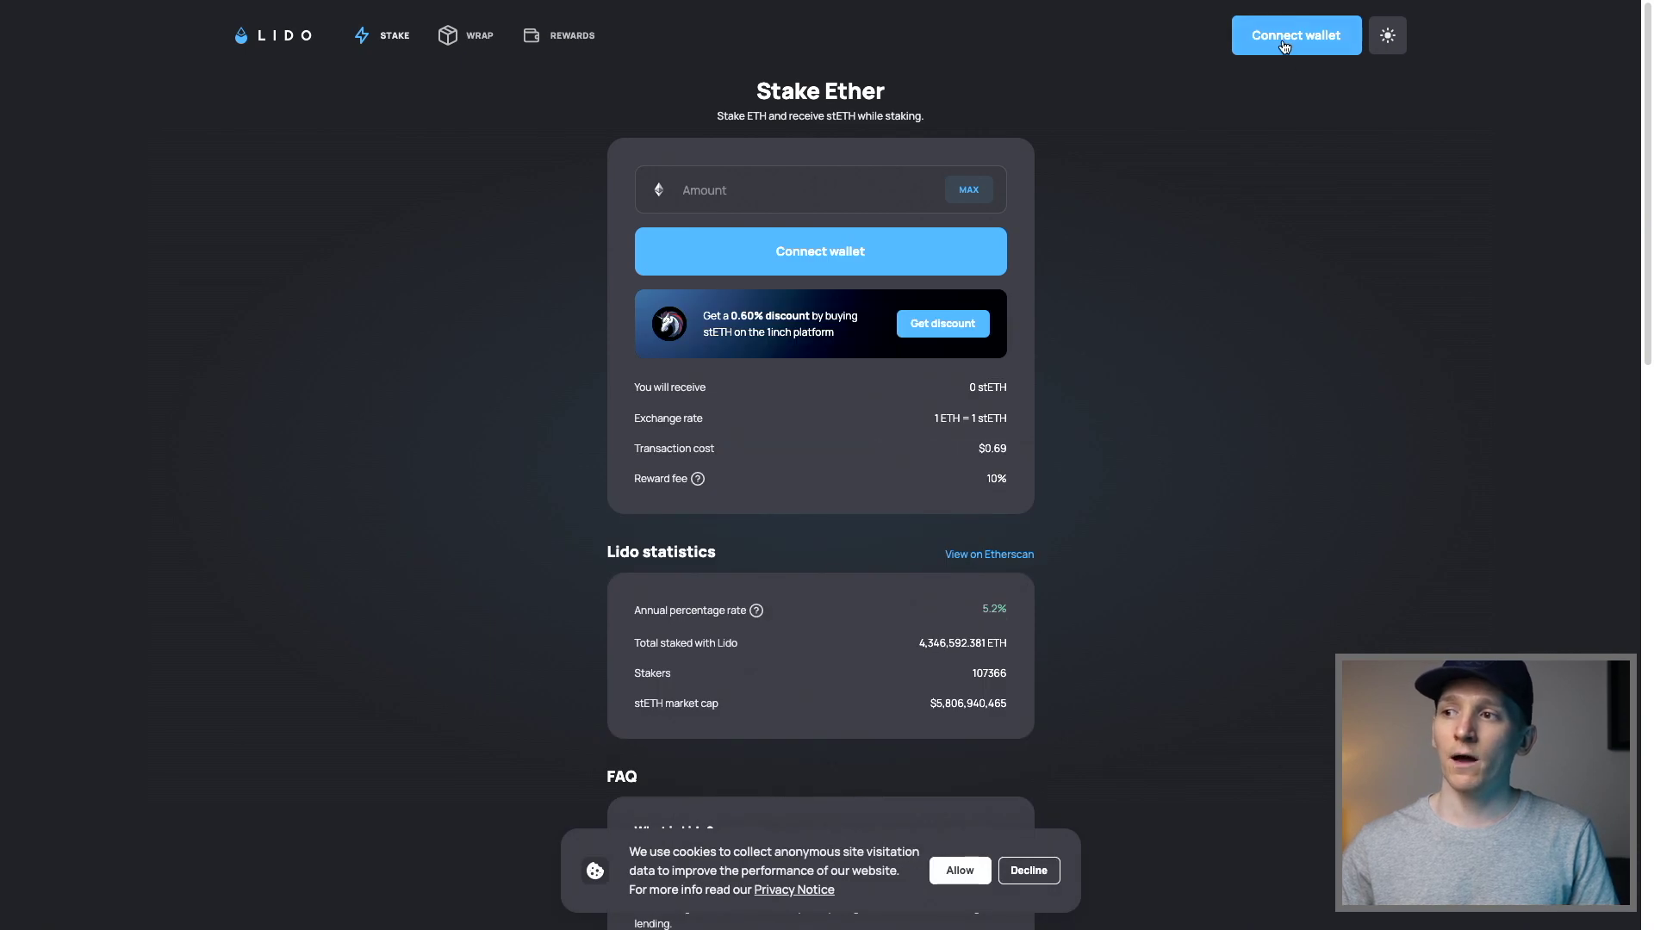
pyautogui.click(1283, 39)
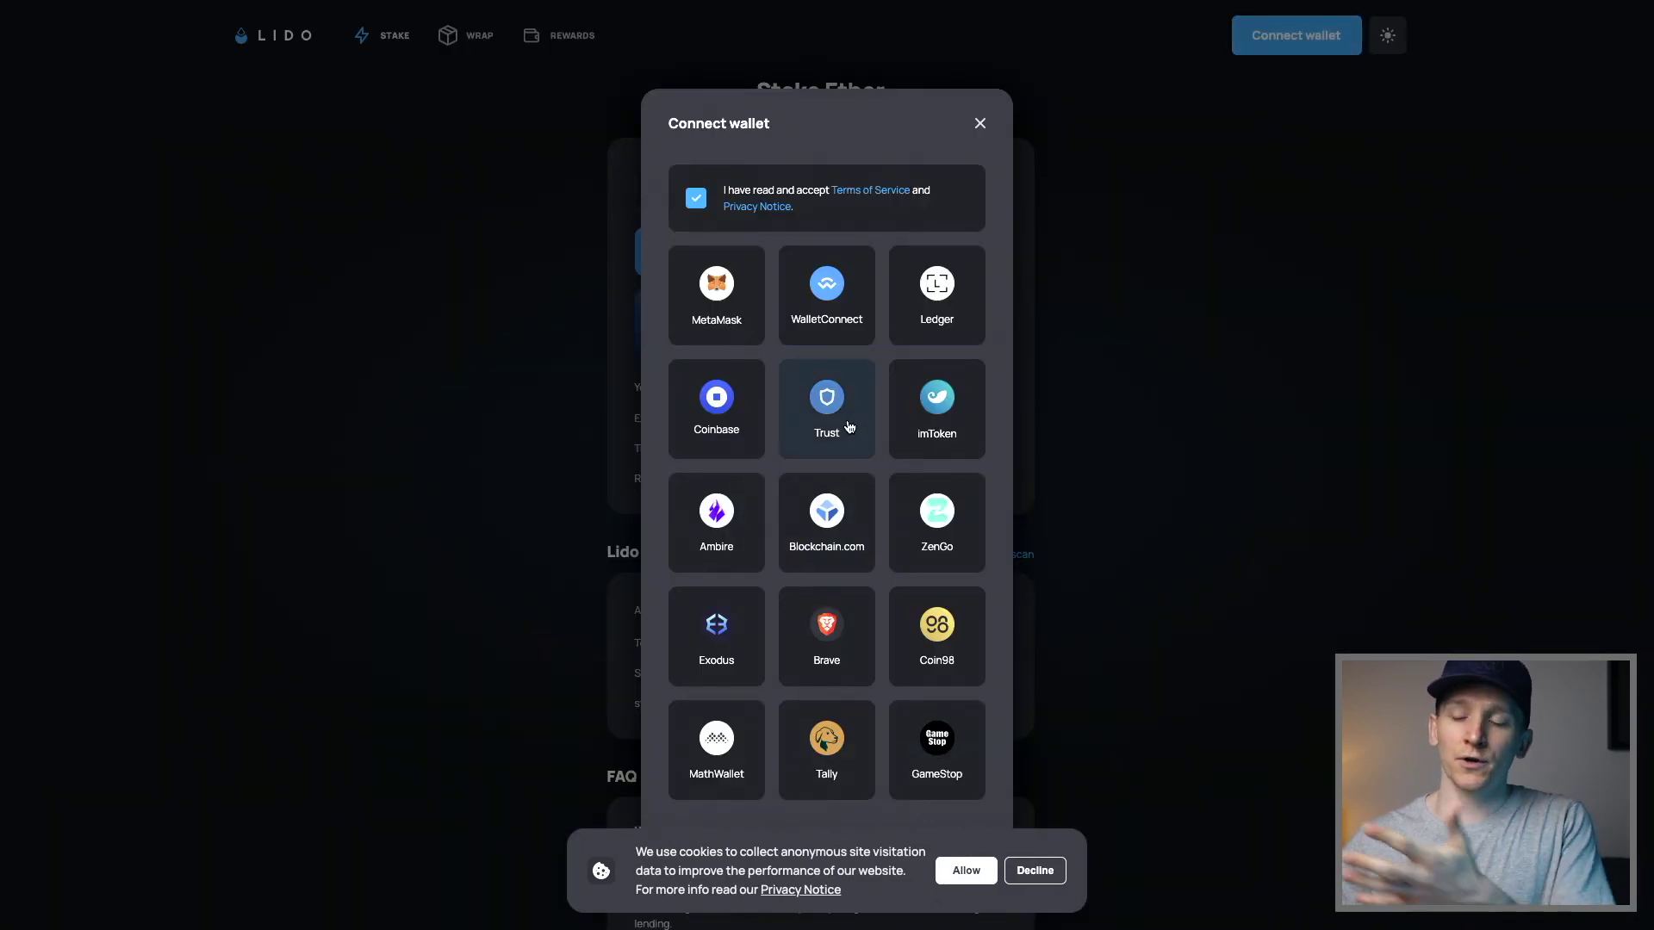
pyautogui.click(980, 125)
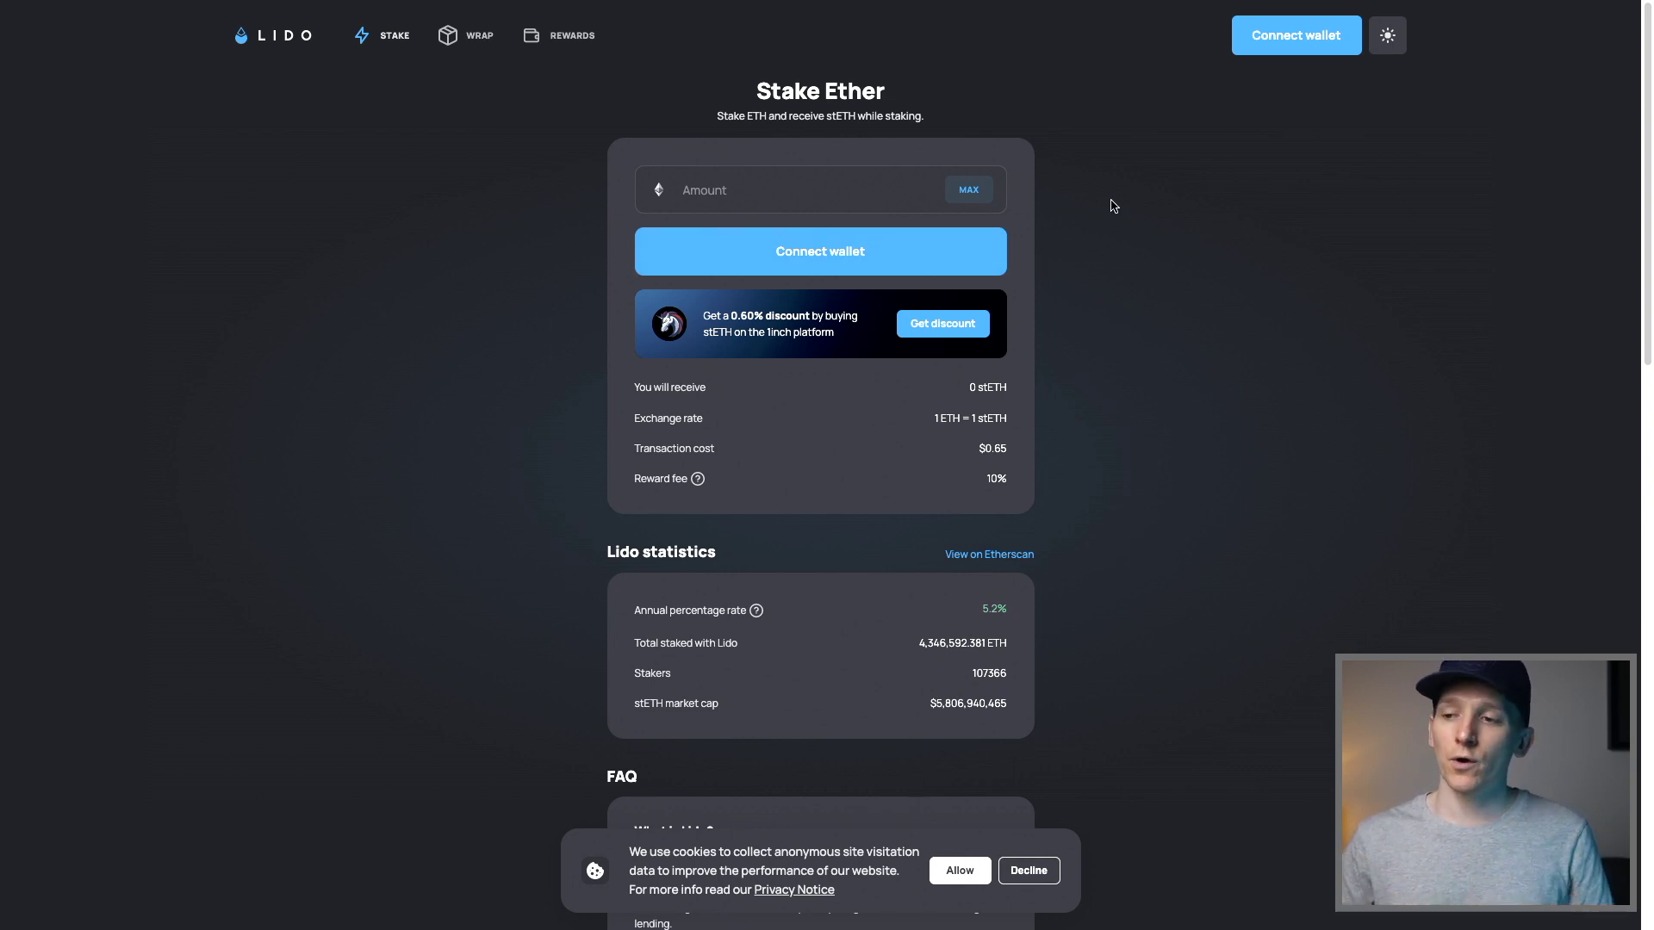
pyautogui.click(1266, 57)
# Step: Connect the MetaMask wallet to Lido
pyautogui.click(716, 298)
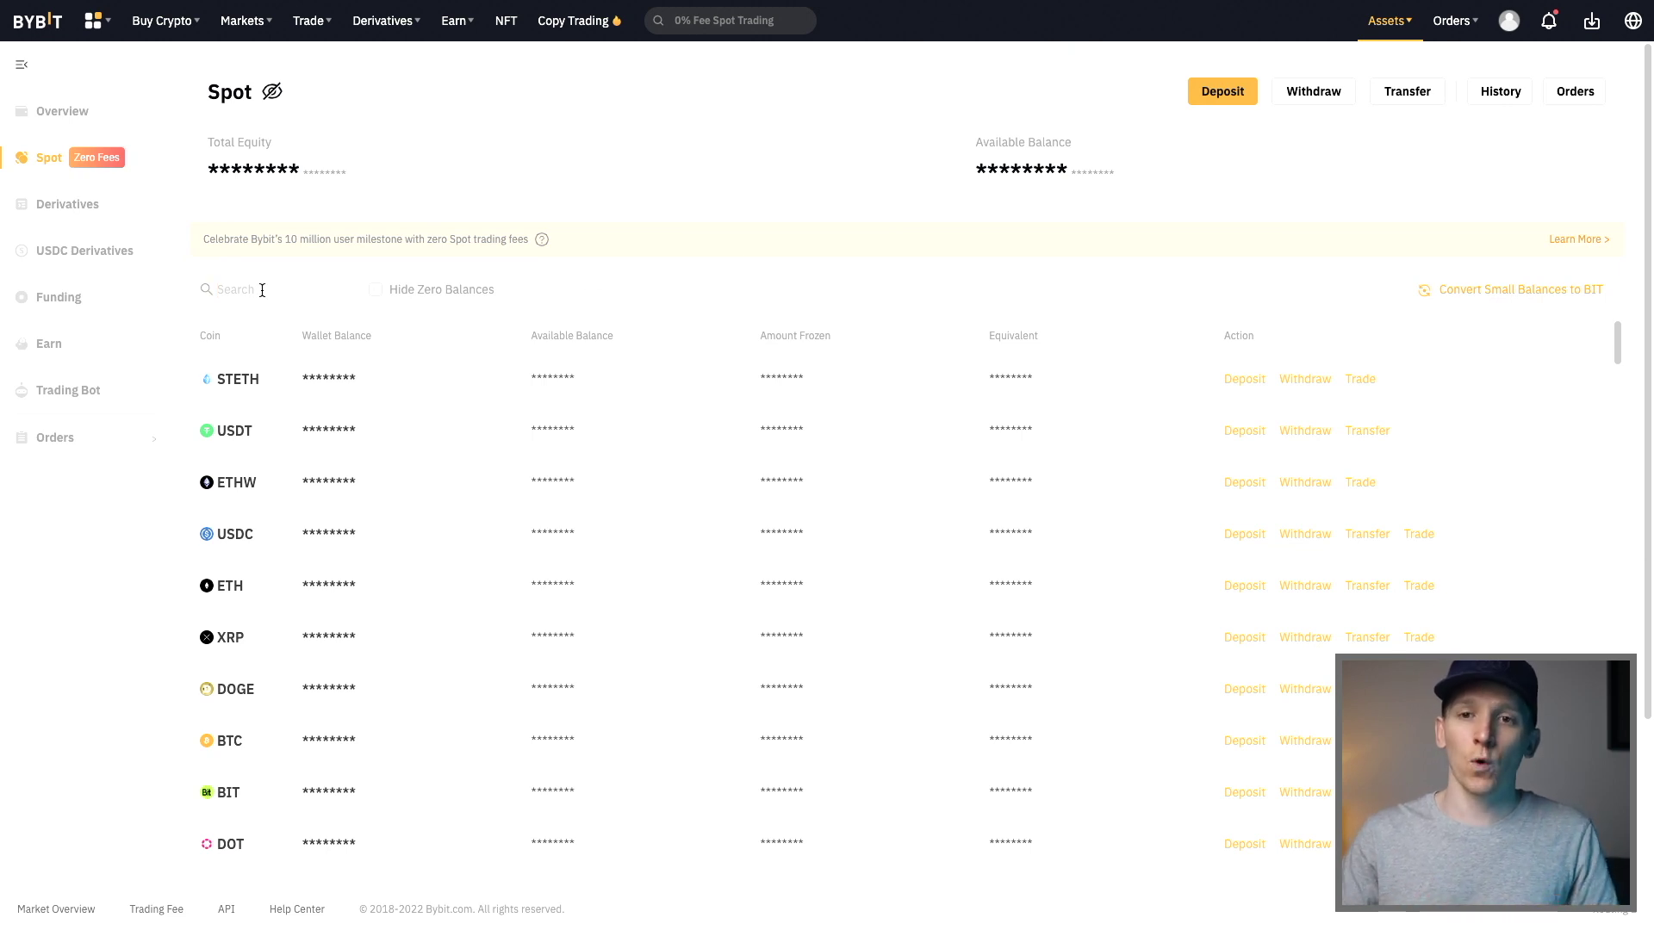
pyautogui.write('eth')
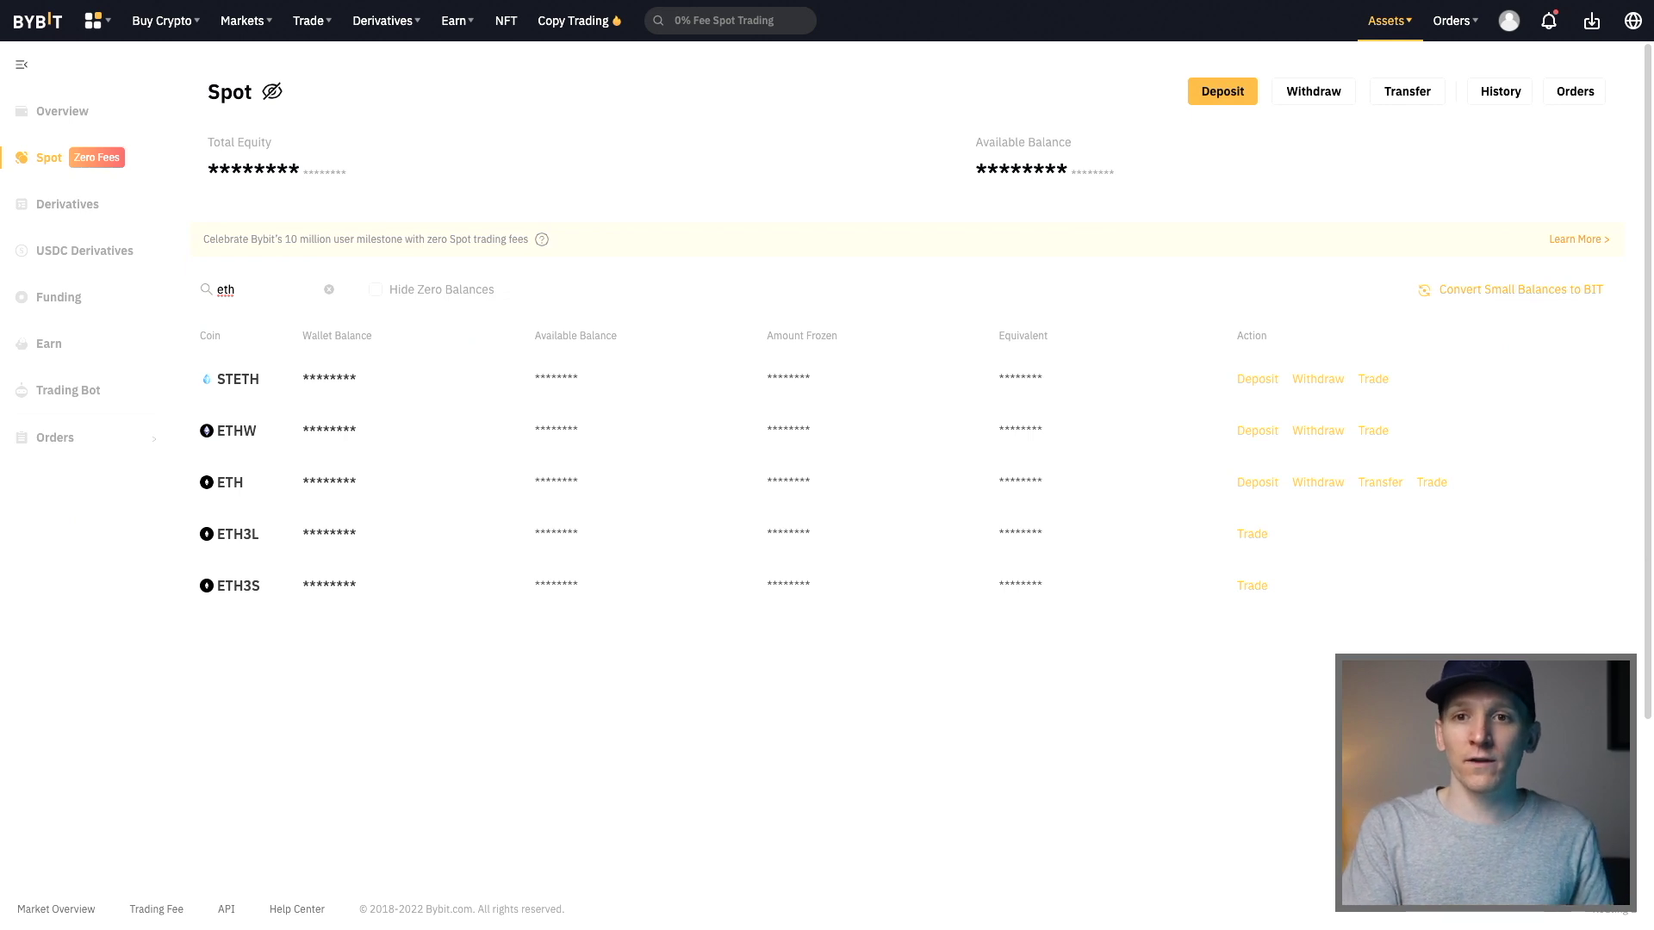
pyautogui.press('BackSpace')
pyautogui.press('BackSpace')
pyautogui.press('BackSpace')
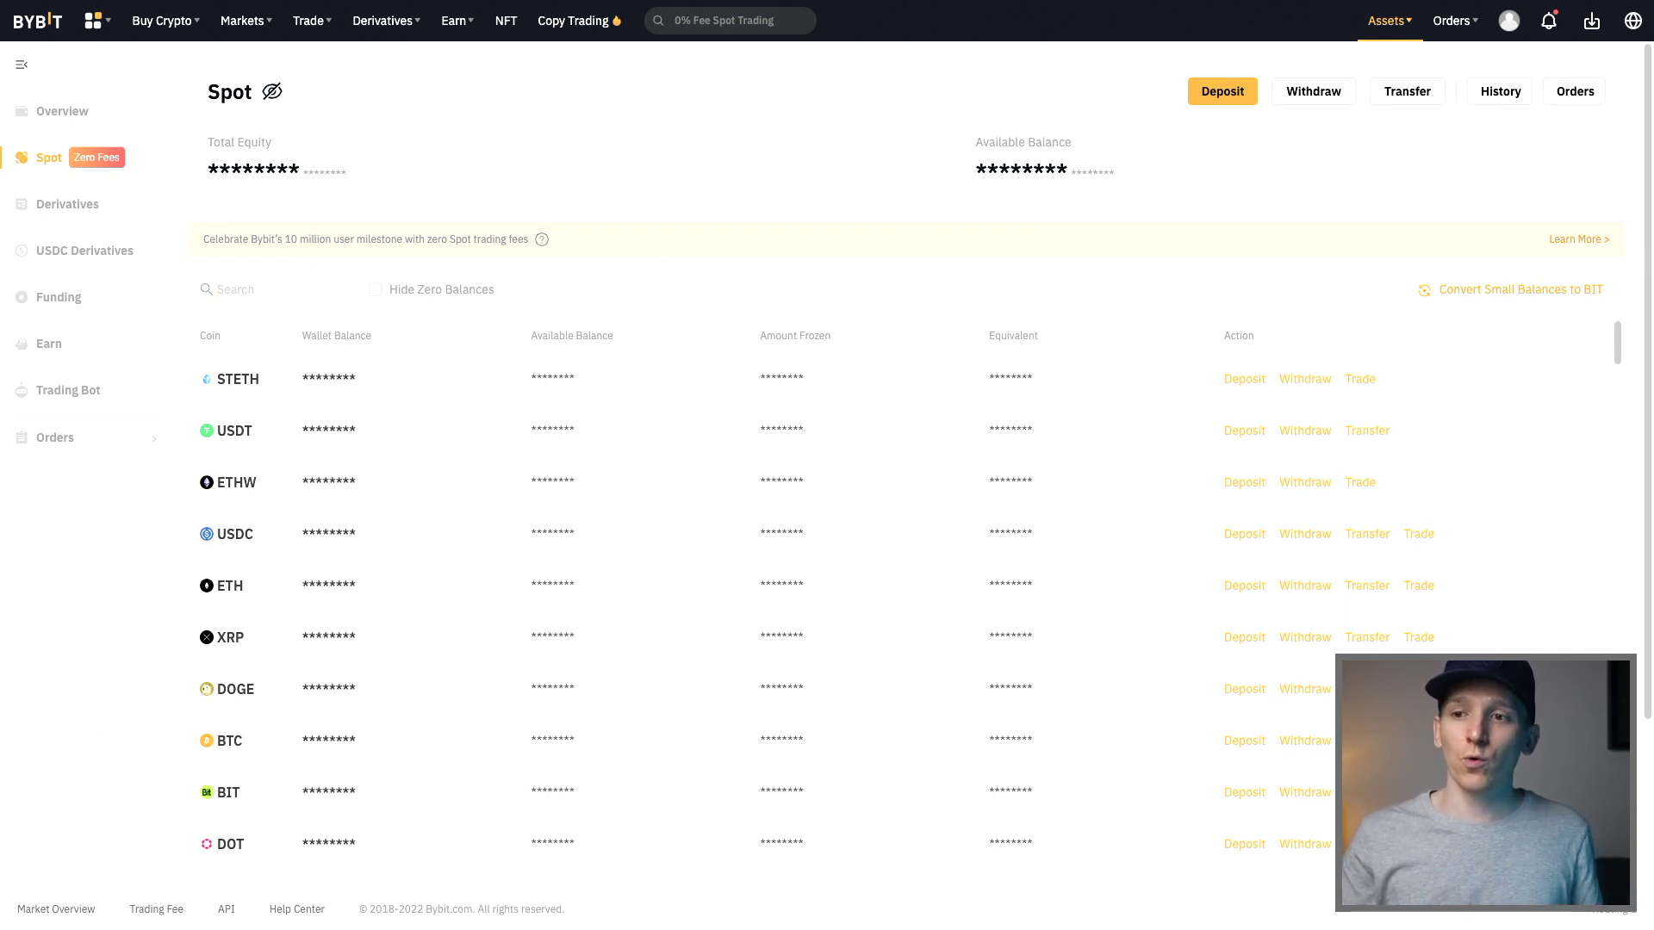
# Step: Search Bybit's Spot coins for 'steth' and open the MetaMask overview showing $51.22 (0.0384 ETH)
pyautogui.click(247, 289)
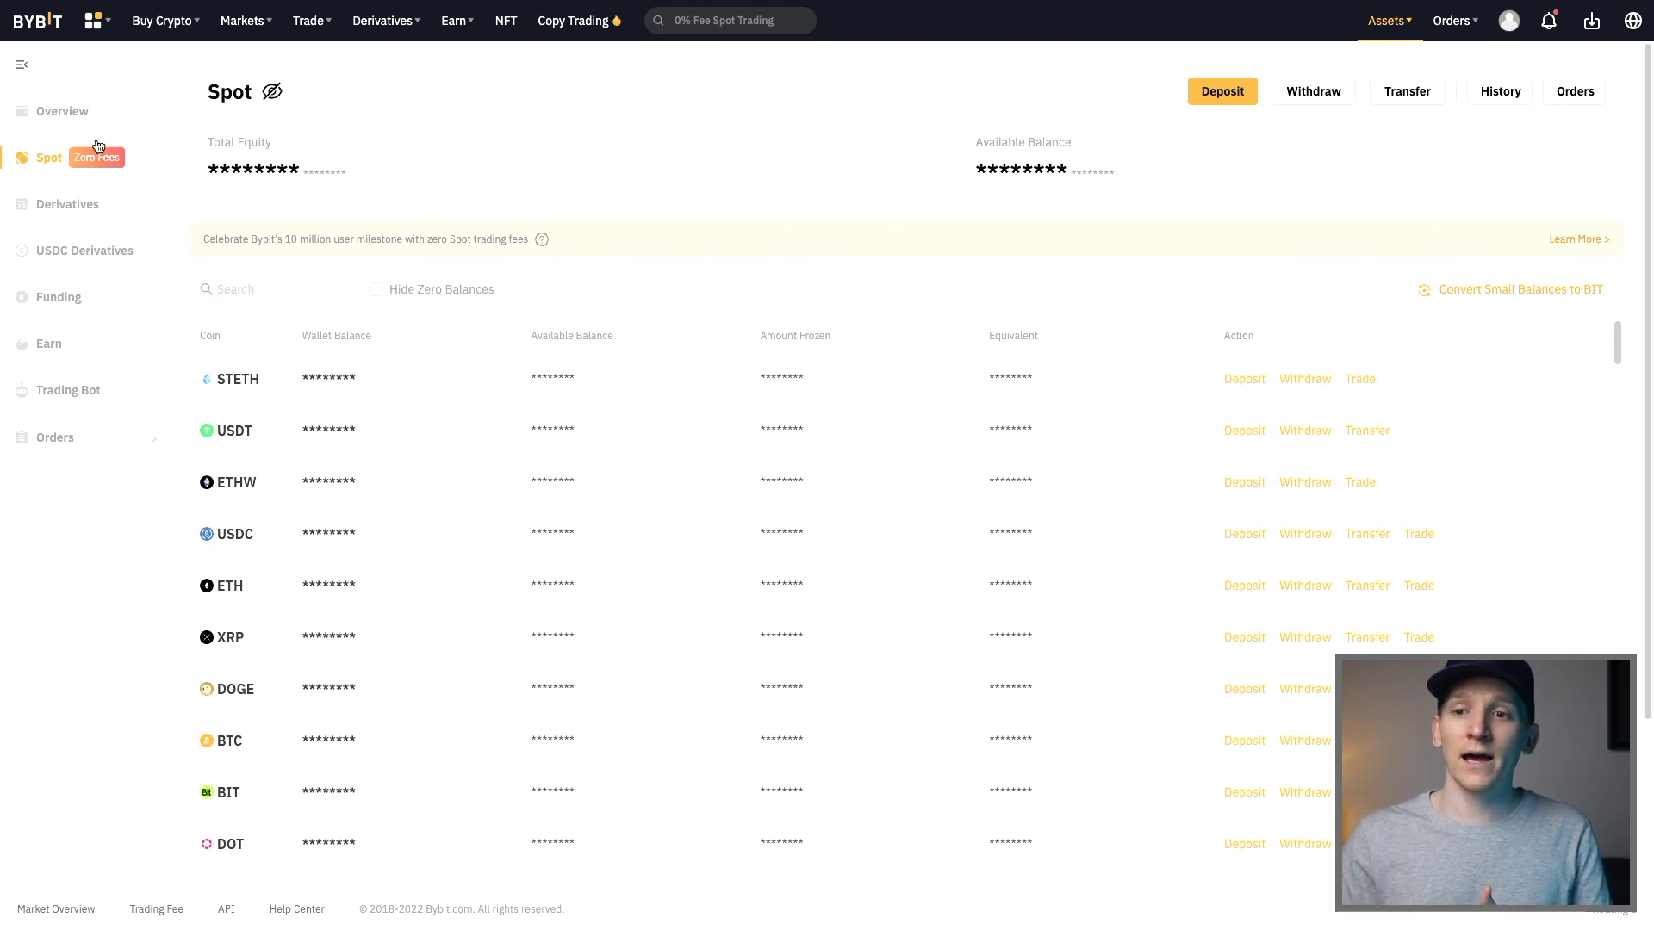
pyautogui.click(237, 289)
pyautogui.write('steth')
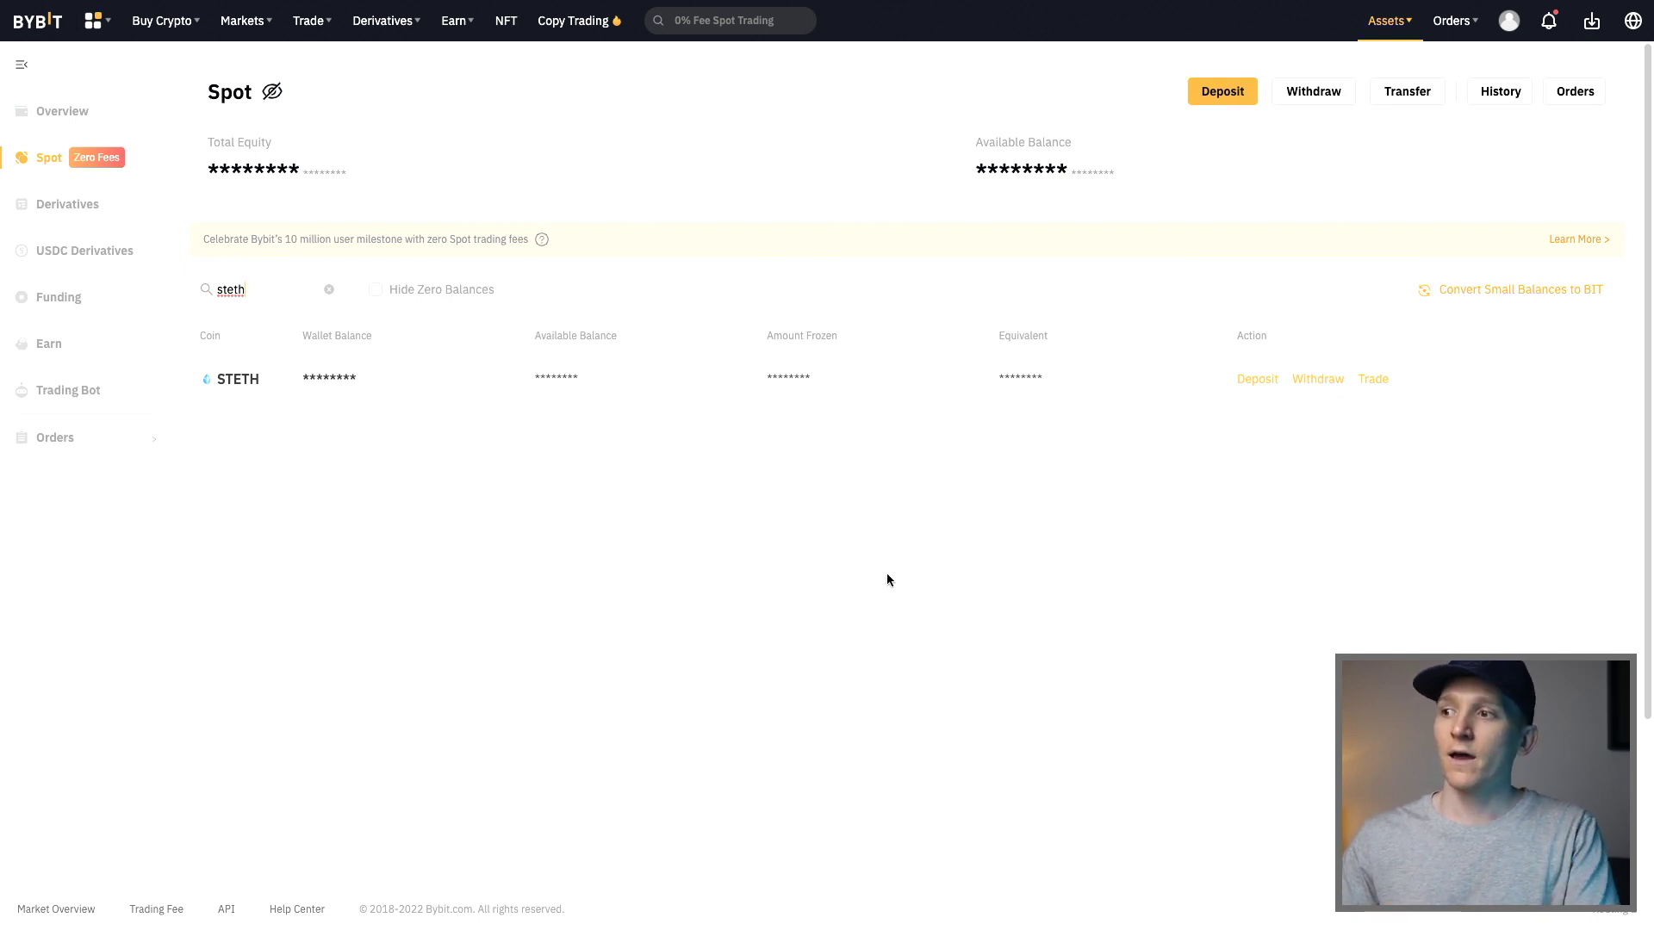
pyautogui.hotkey('alt', 'shift', 'm')
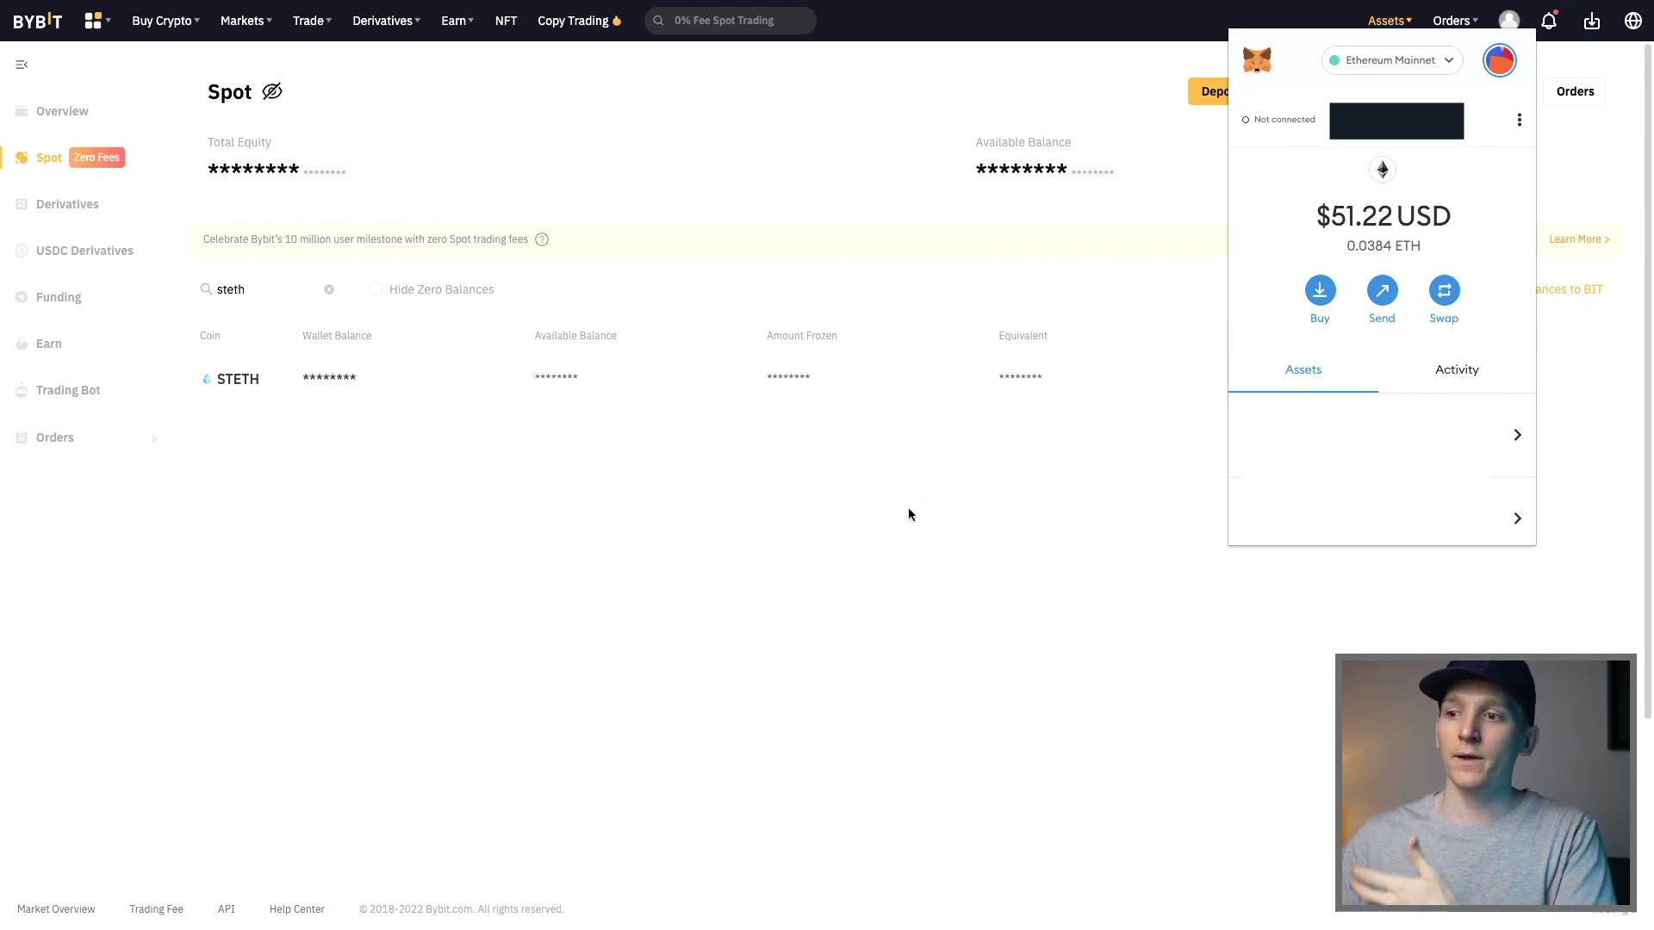
# Step: Dismiss the MetaMask wallet overview popup
pyautogui.click(772, 549)
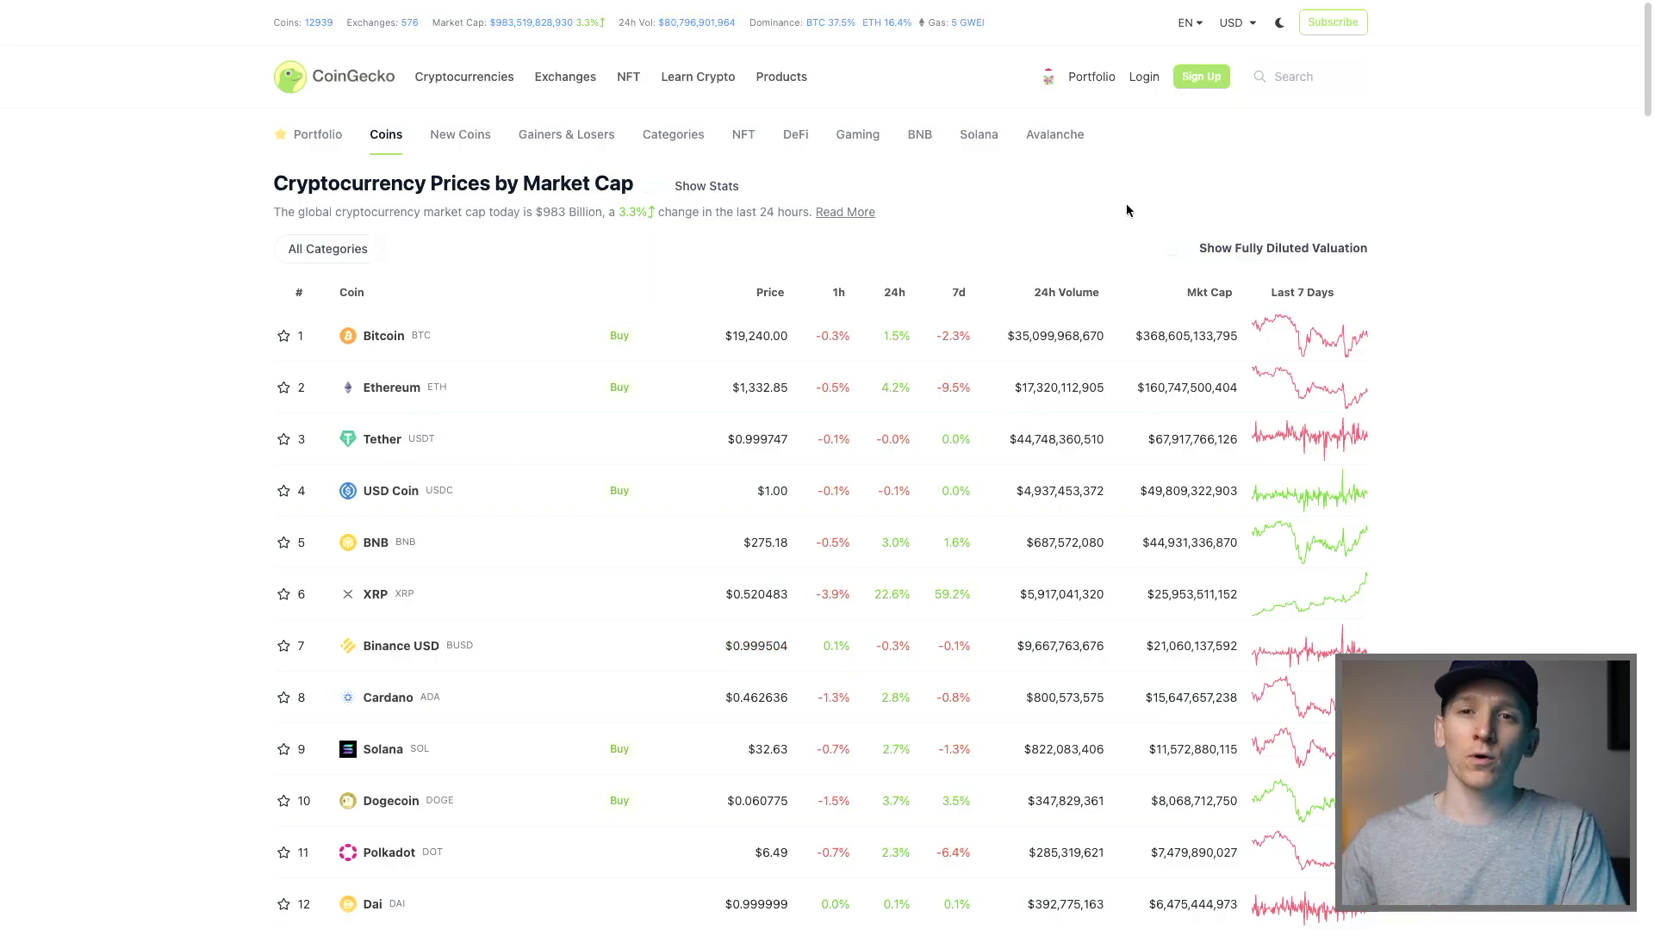
# Step: Search CoinGecko for 'steth', open Lido Staked Ether (STETH) and copy its contract address
pyautogui.click(1300, 77)
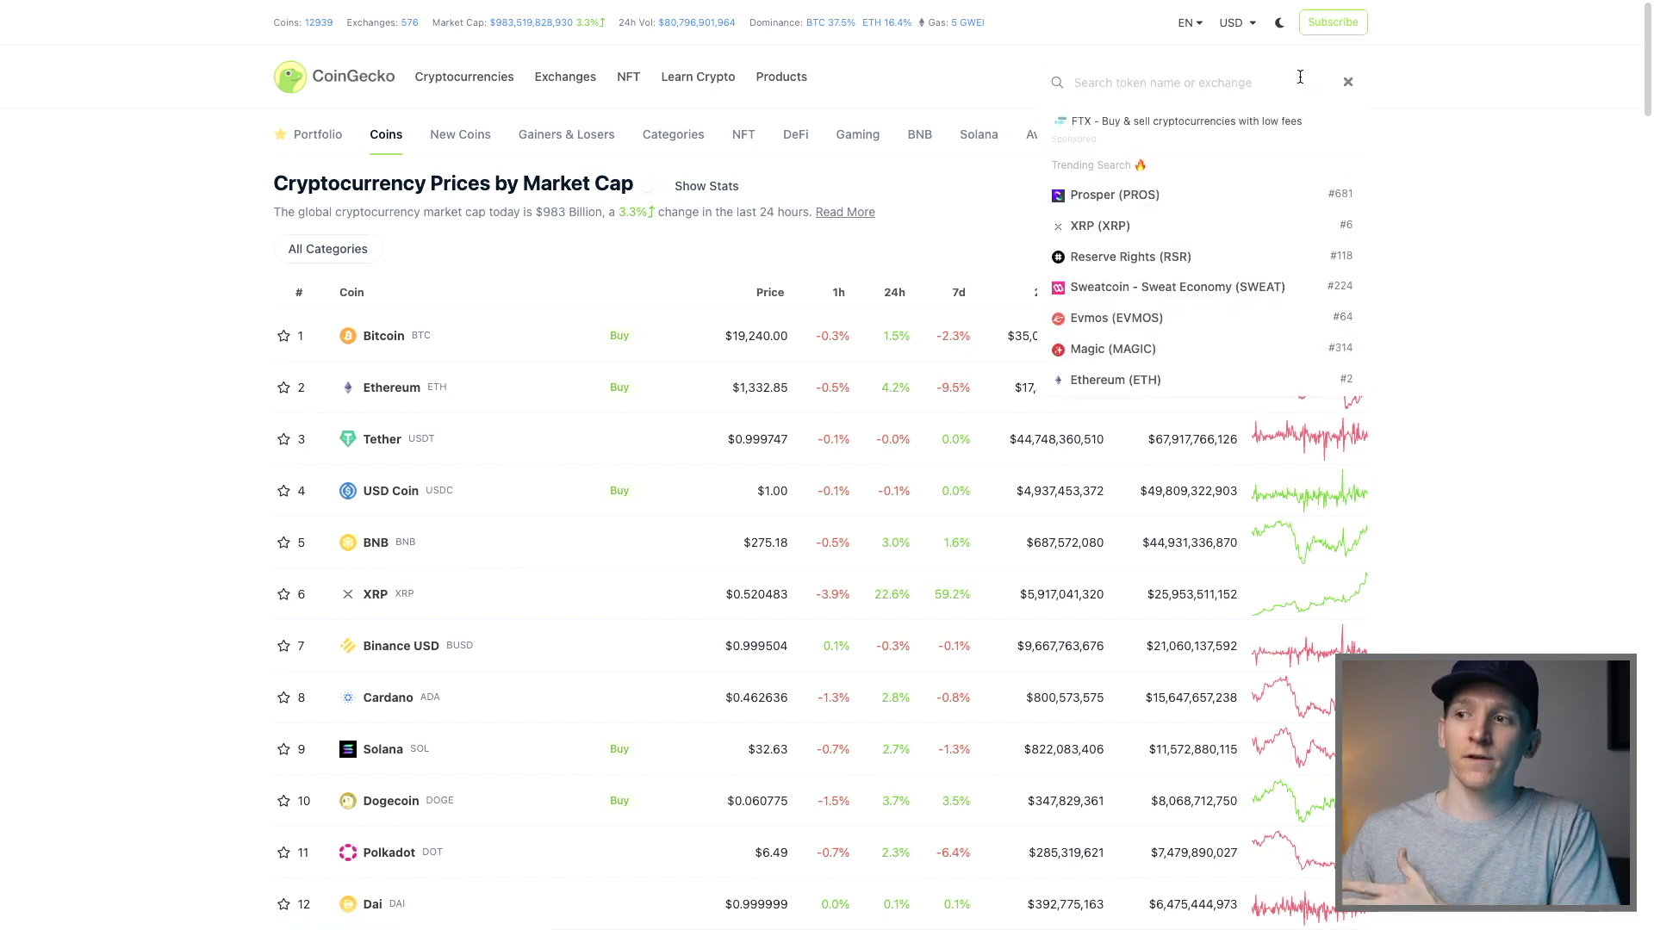
pyautogui.write('steth')
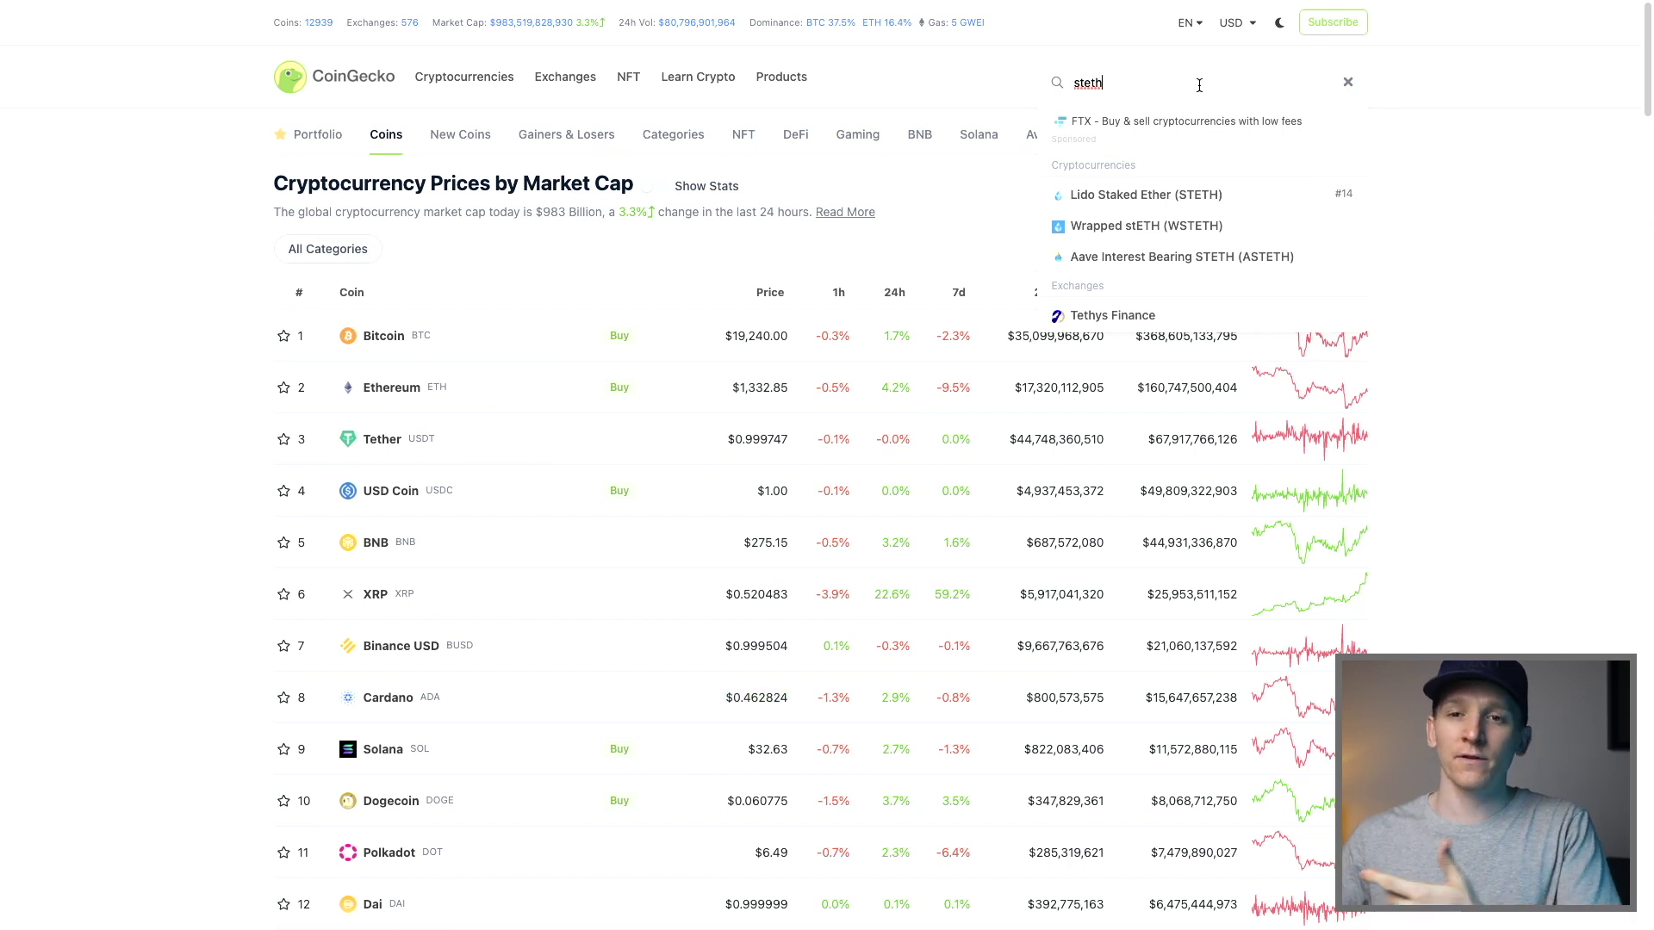
pyautogui.click(1169, 199)
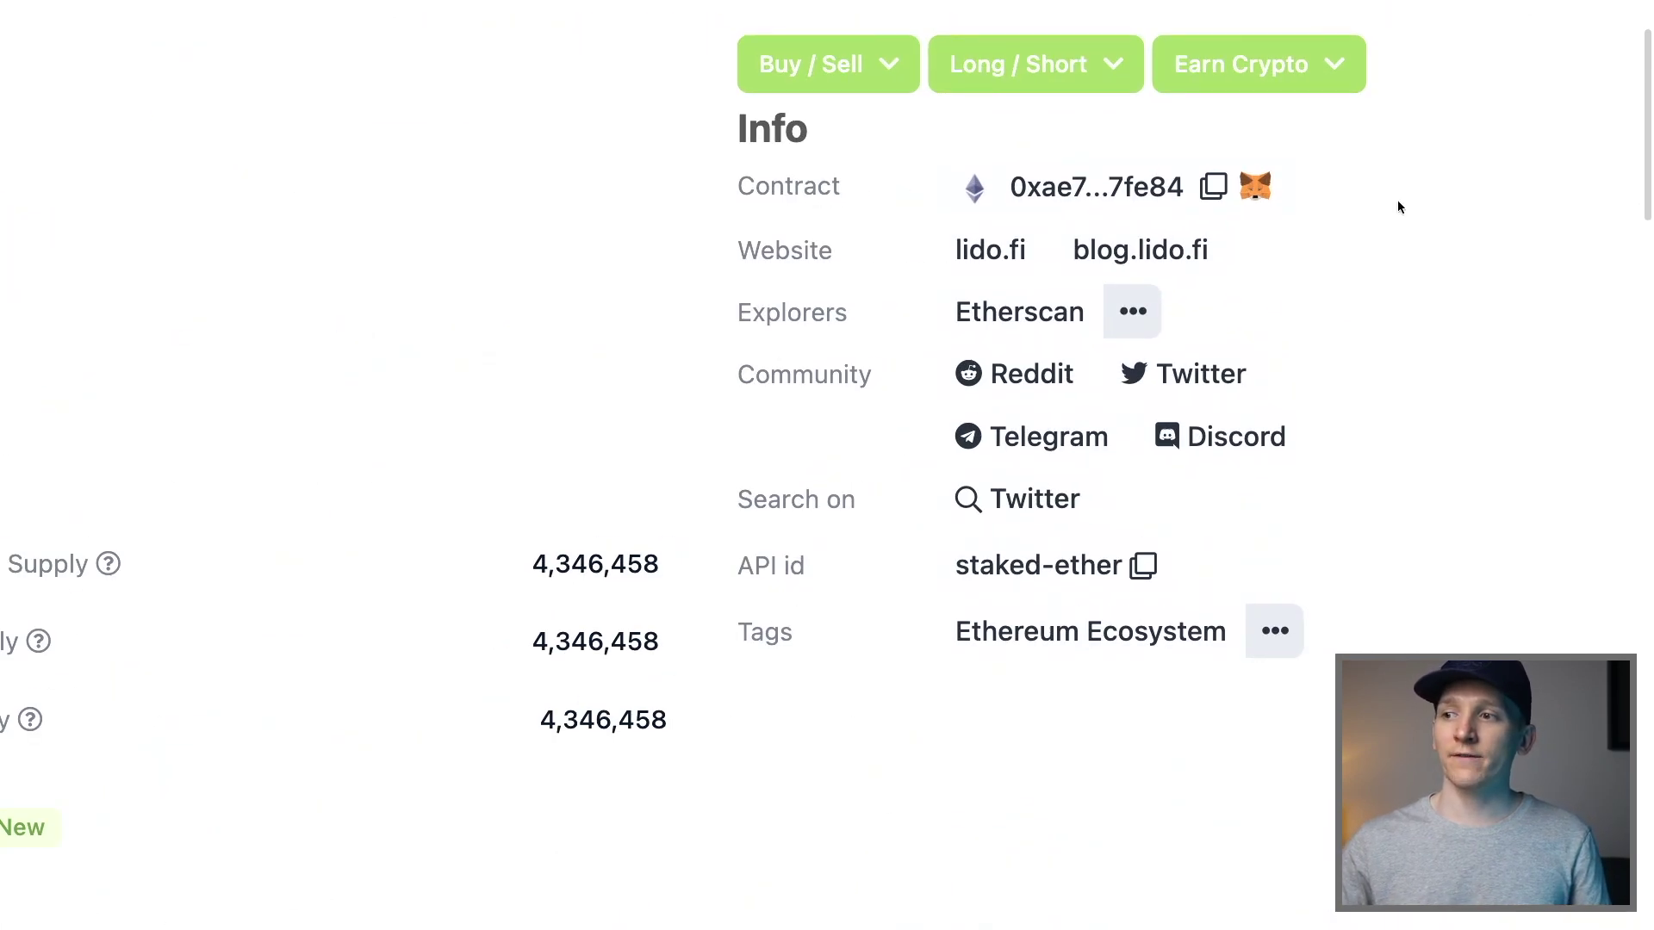
pyautogui.click(1213, 186)
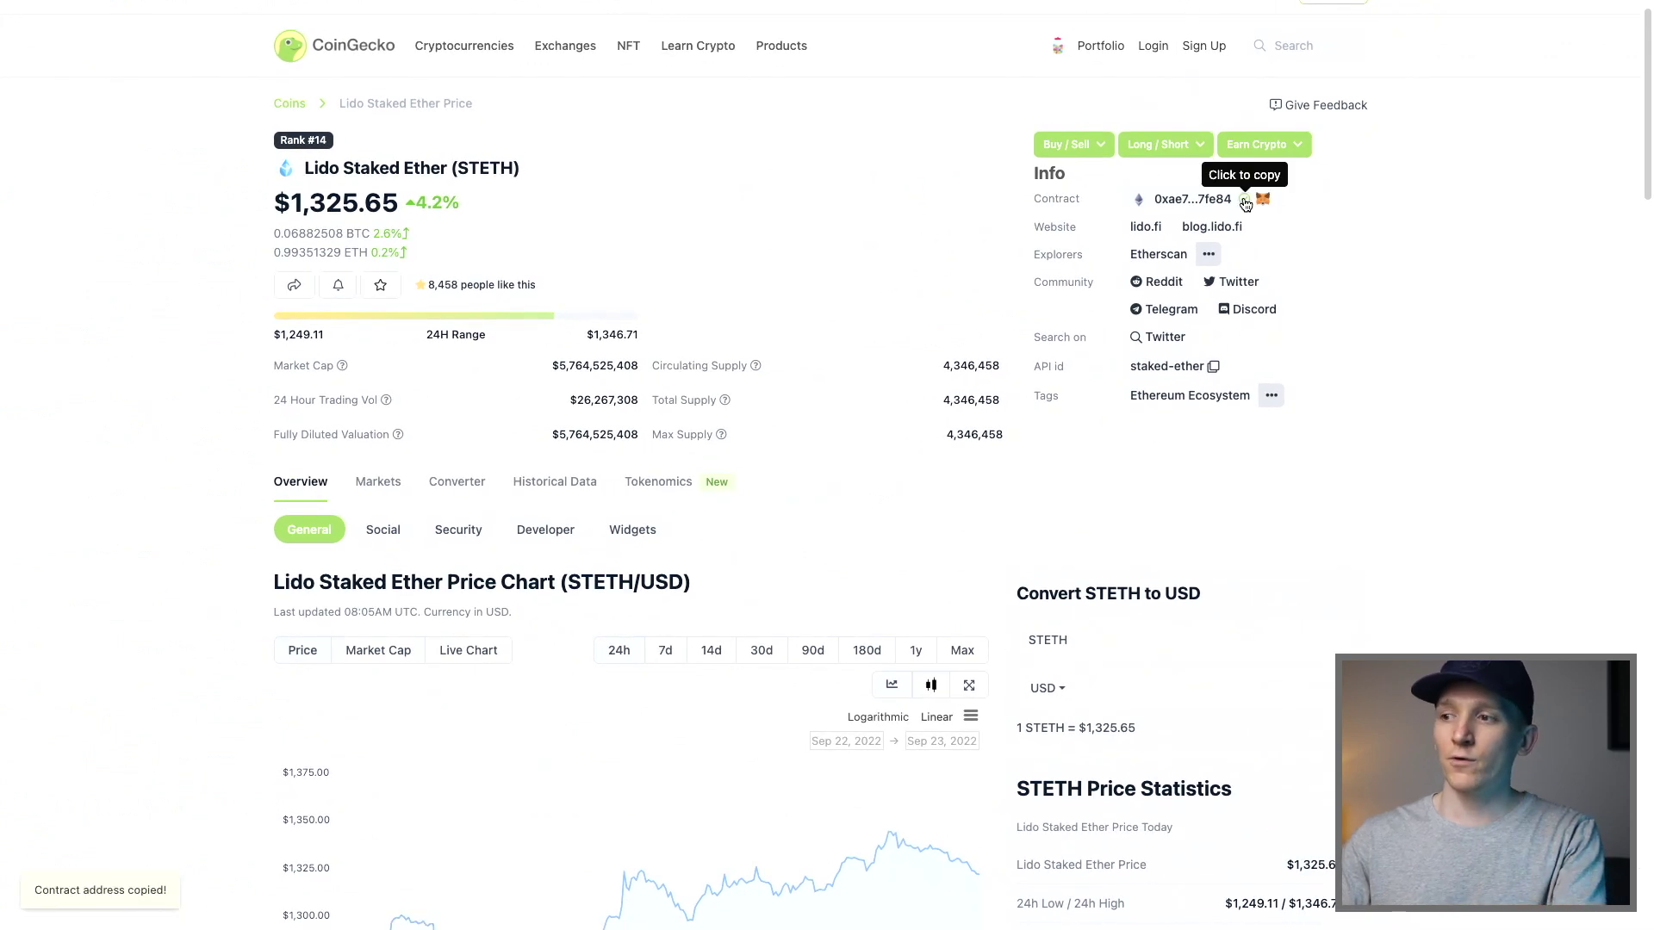
pyautogui.click(1262, 199)
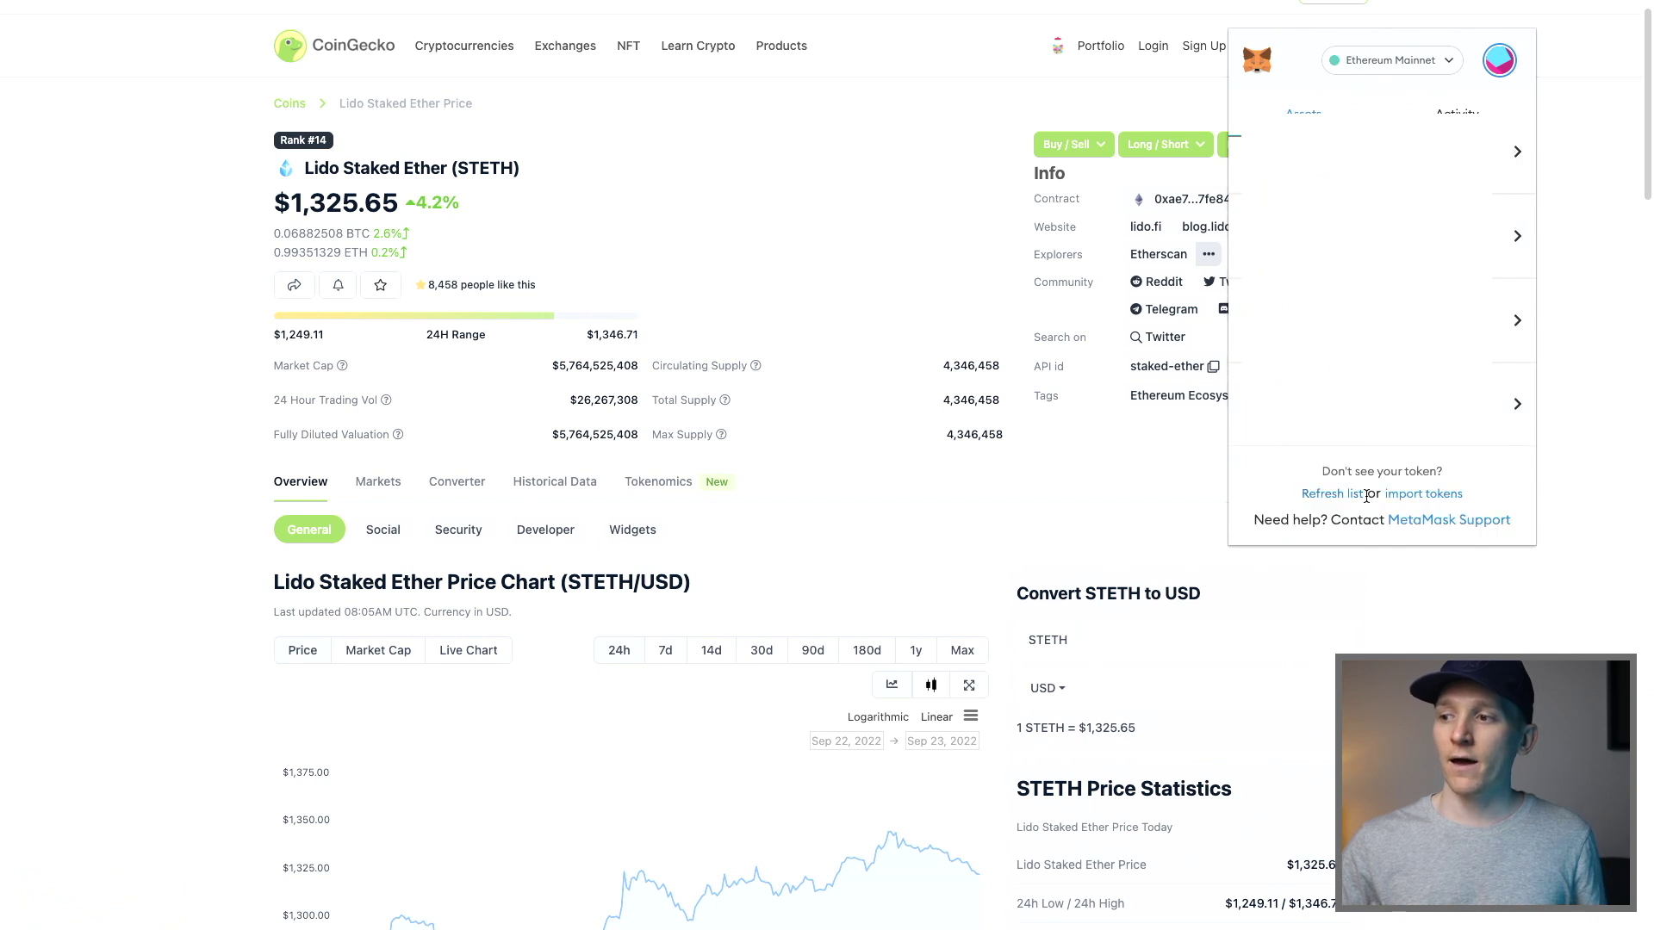
# Step: Paste the stETH contract address into MetaMask's Import tokens search, clear it, and close without importing
pyautogui.click(1414, 493)
pyautogui.click(1336, 333)
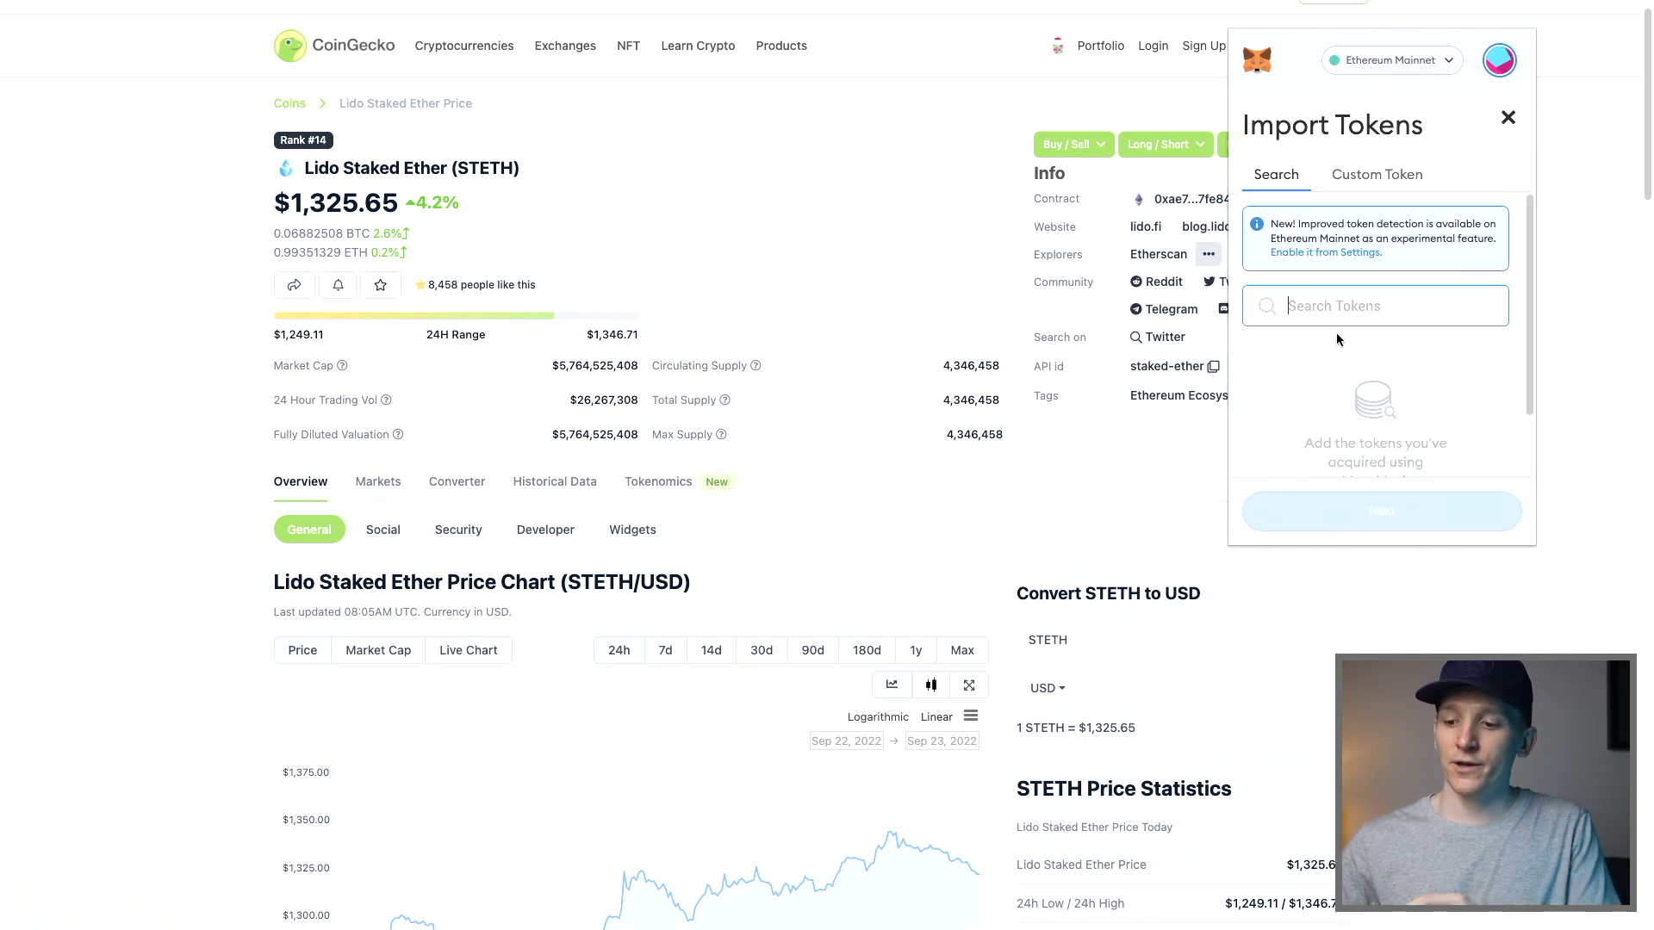
pyautogui.hotkey('ctrl', 'v')
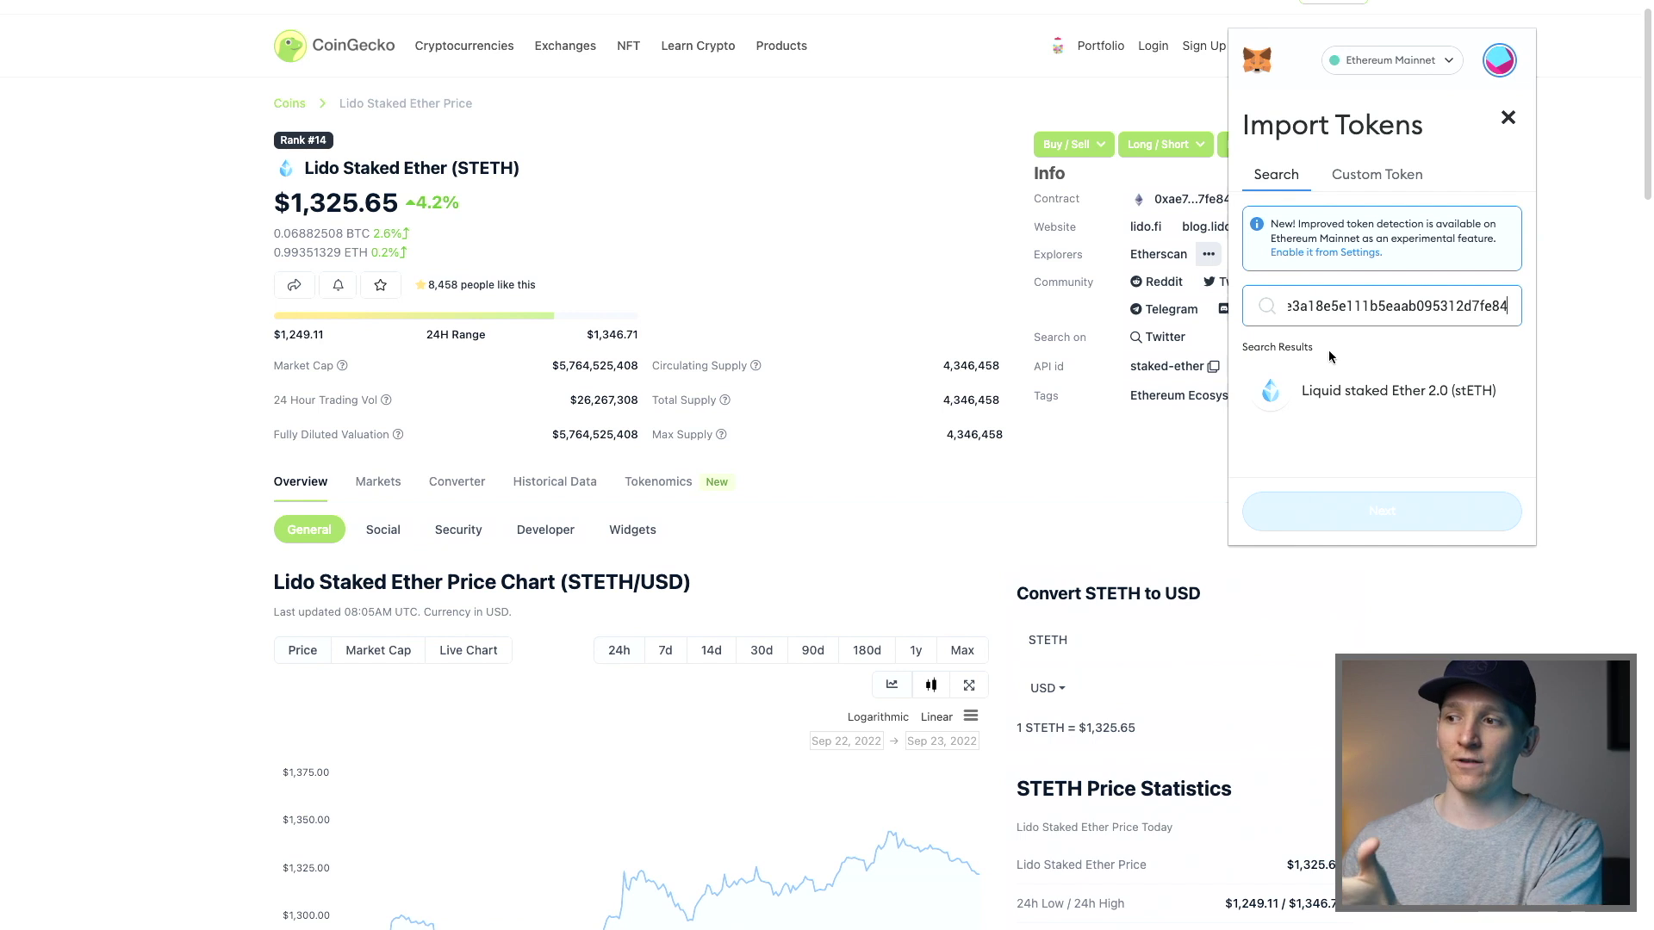
pyautogui.hotkey('ctrl', 'a')
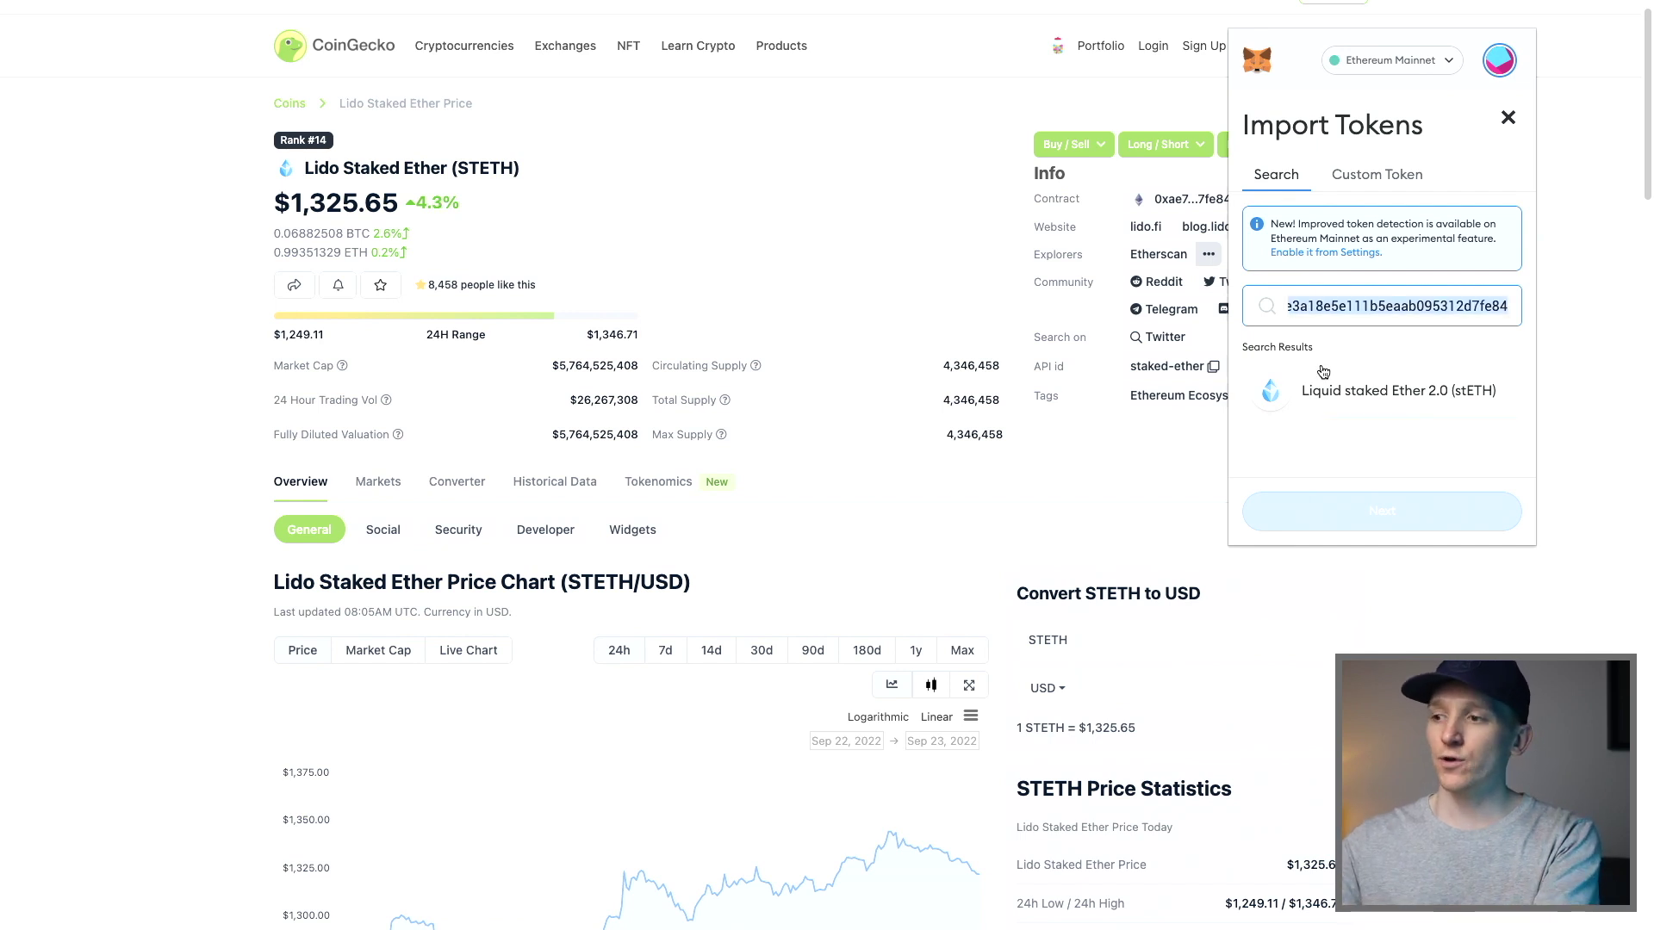
pyautogui.press('BackSpace')
pyautogui.click(1509, 117)
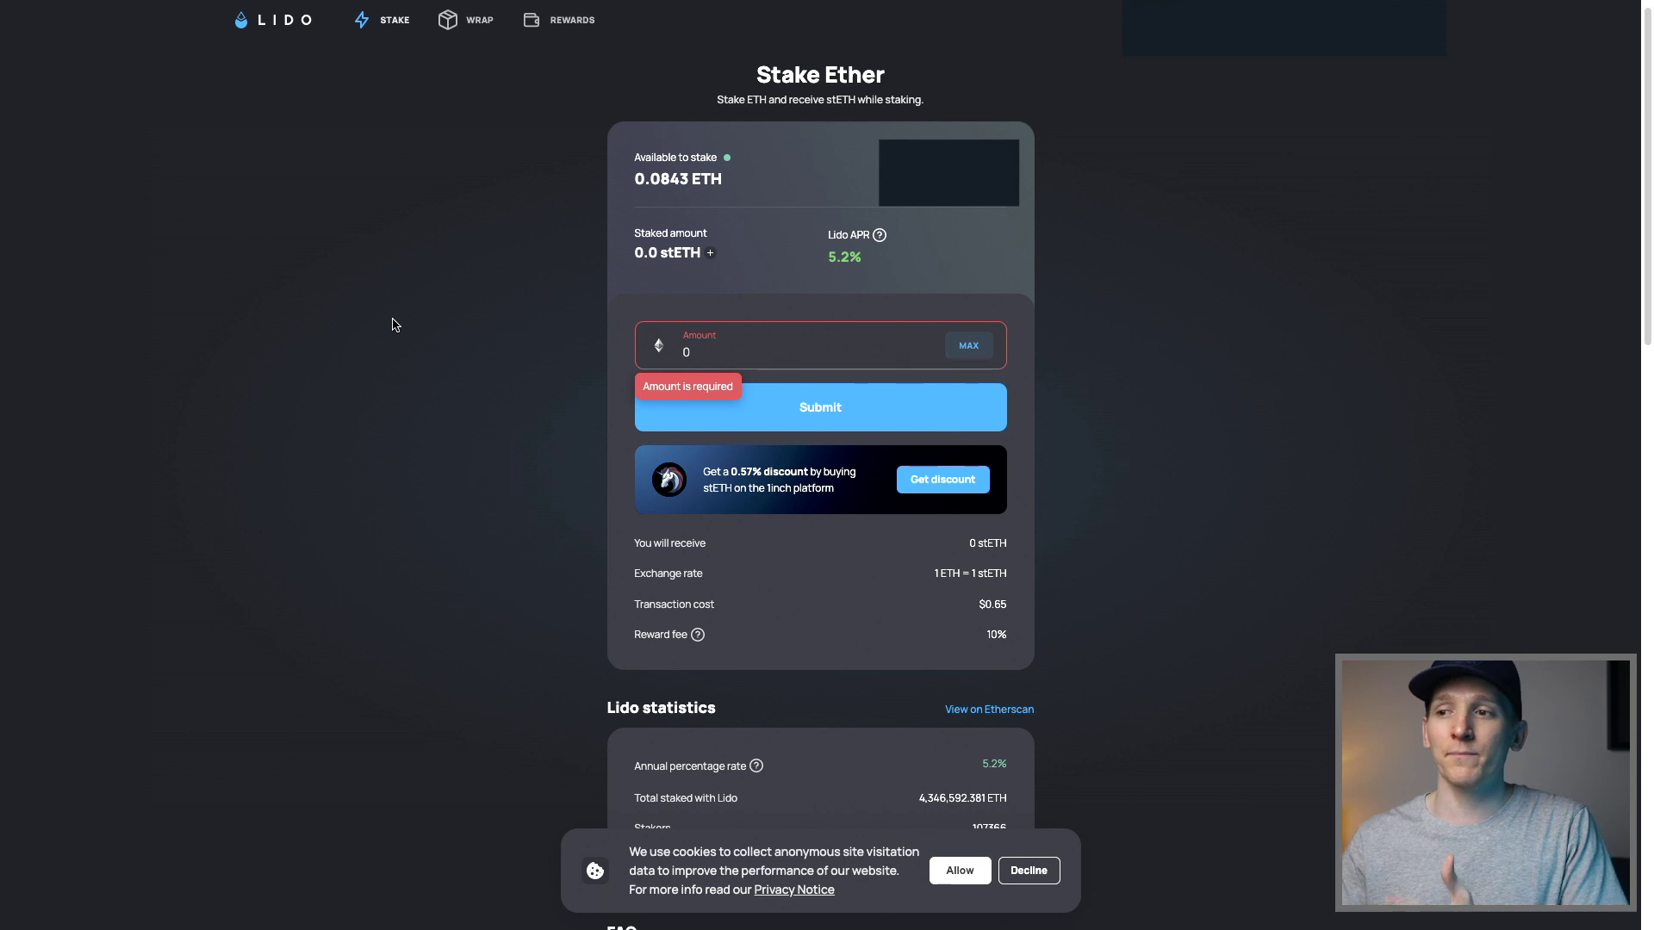
# Step: Scroll up on Lido's Stake Ether page and focus the Amount field
pyautogui.scroll(1, 481, 296)
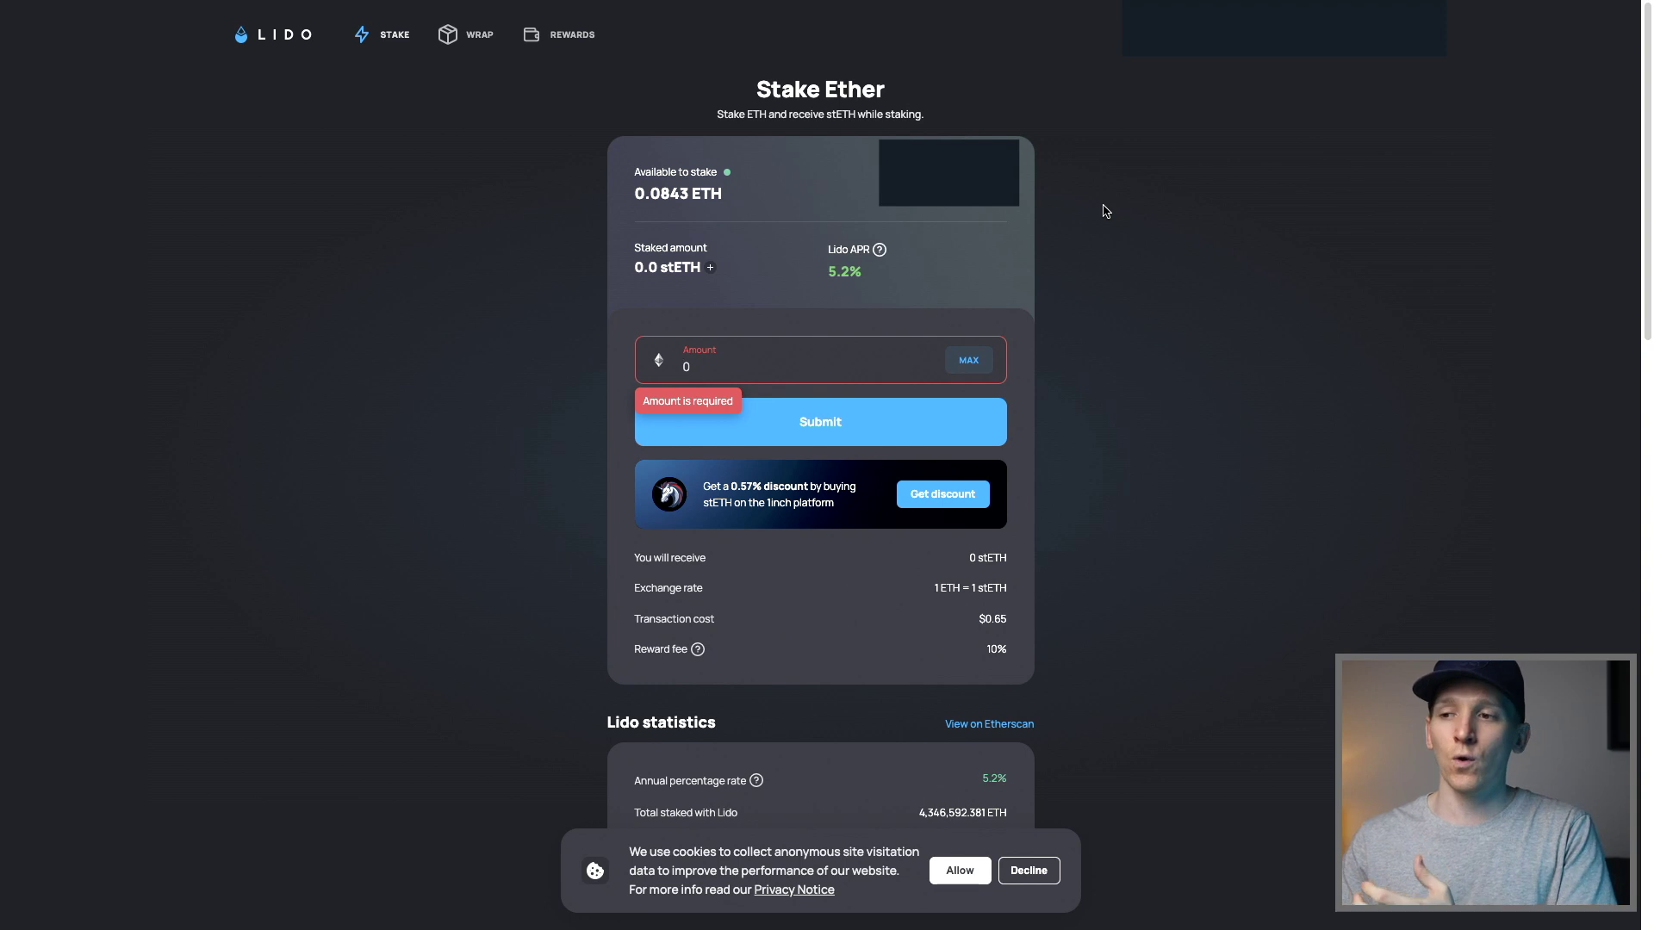
pyautogui.click(680, 352)
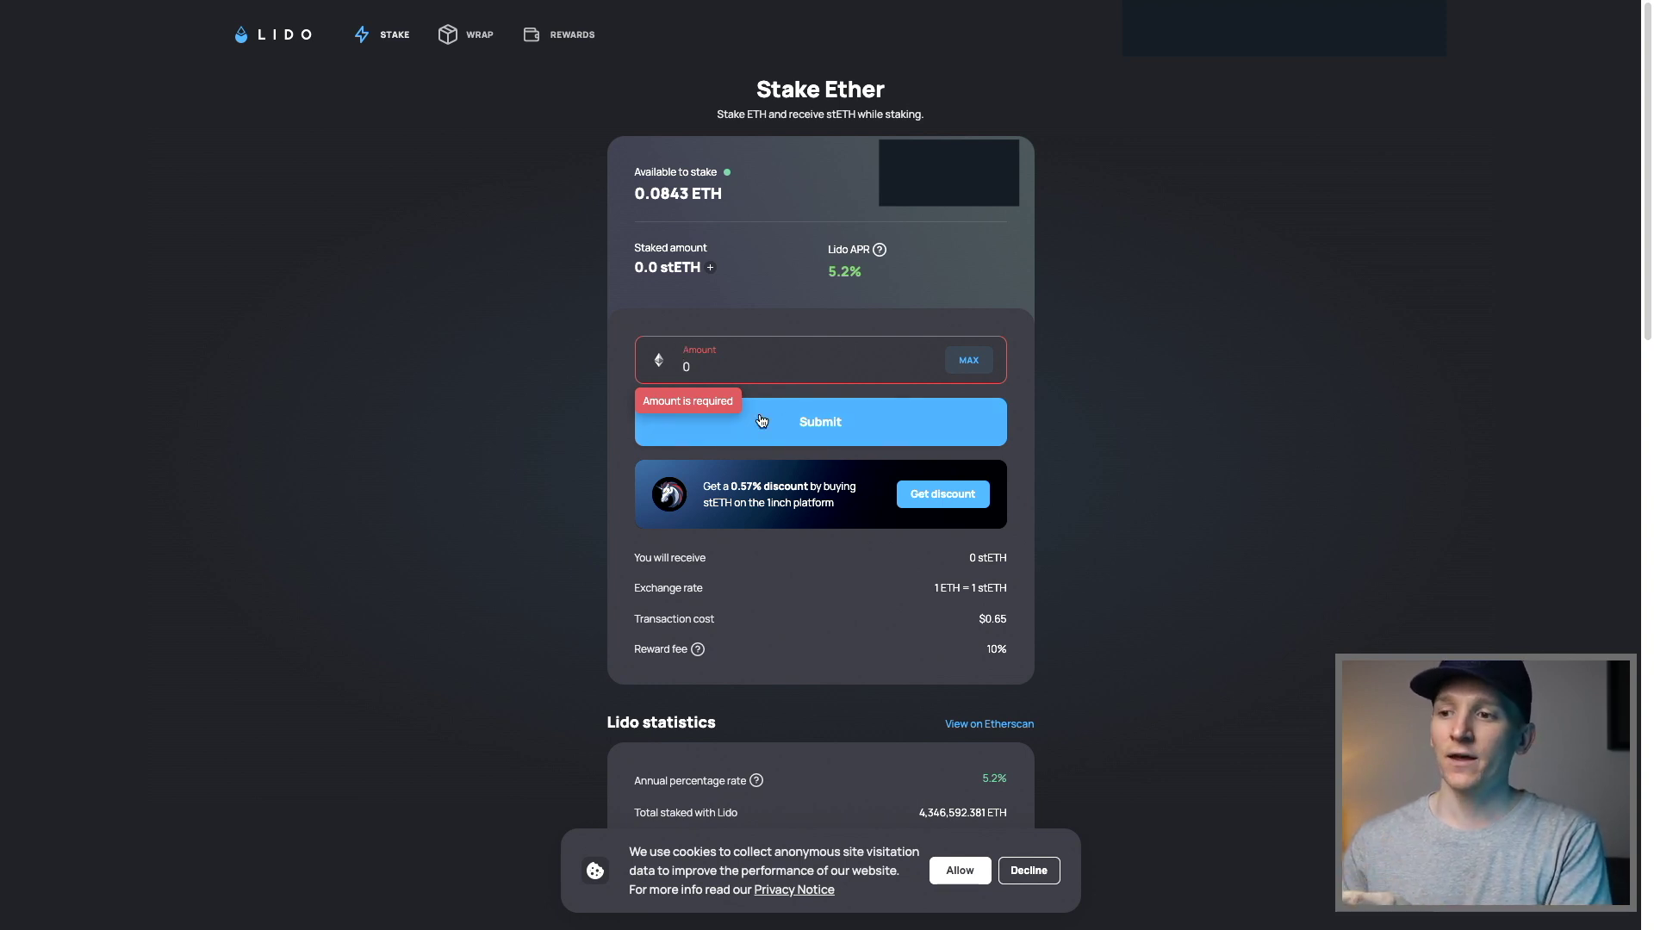
# Step: Stake the maximum 0.074256466741344149 ETH, then review the exchange rate, fees and Lido statistics
pyautogui.click(958, 374)
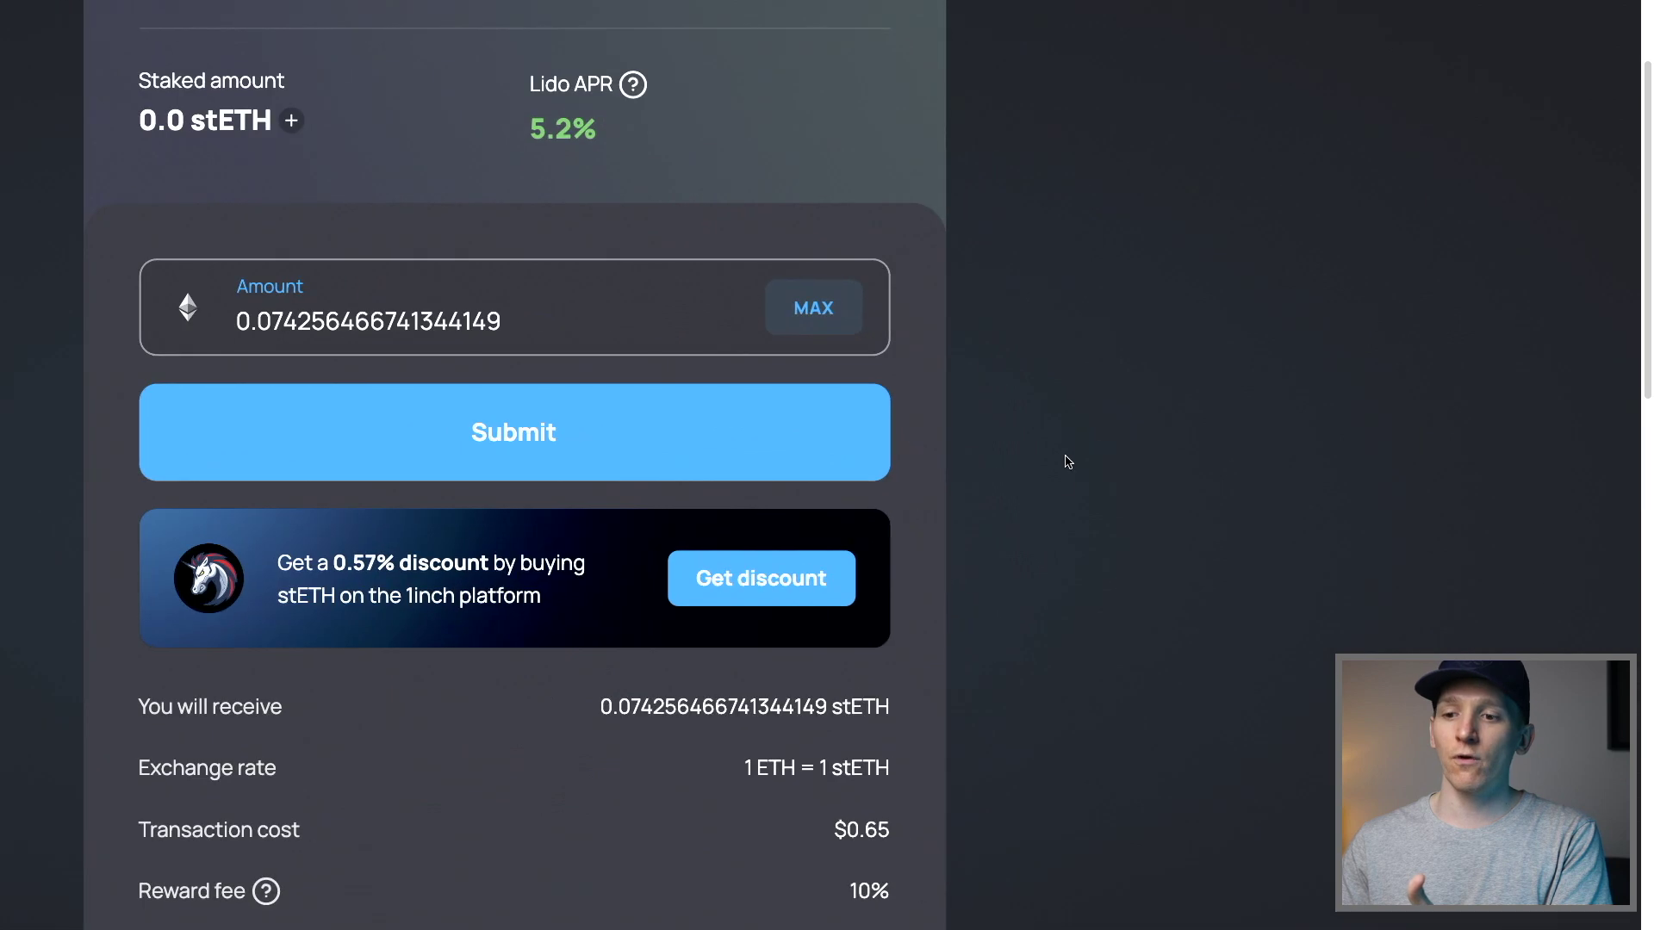
pyautogui.scroll(-3, 1068, 463)
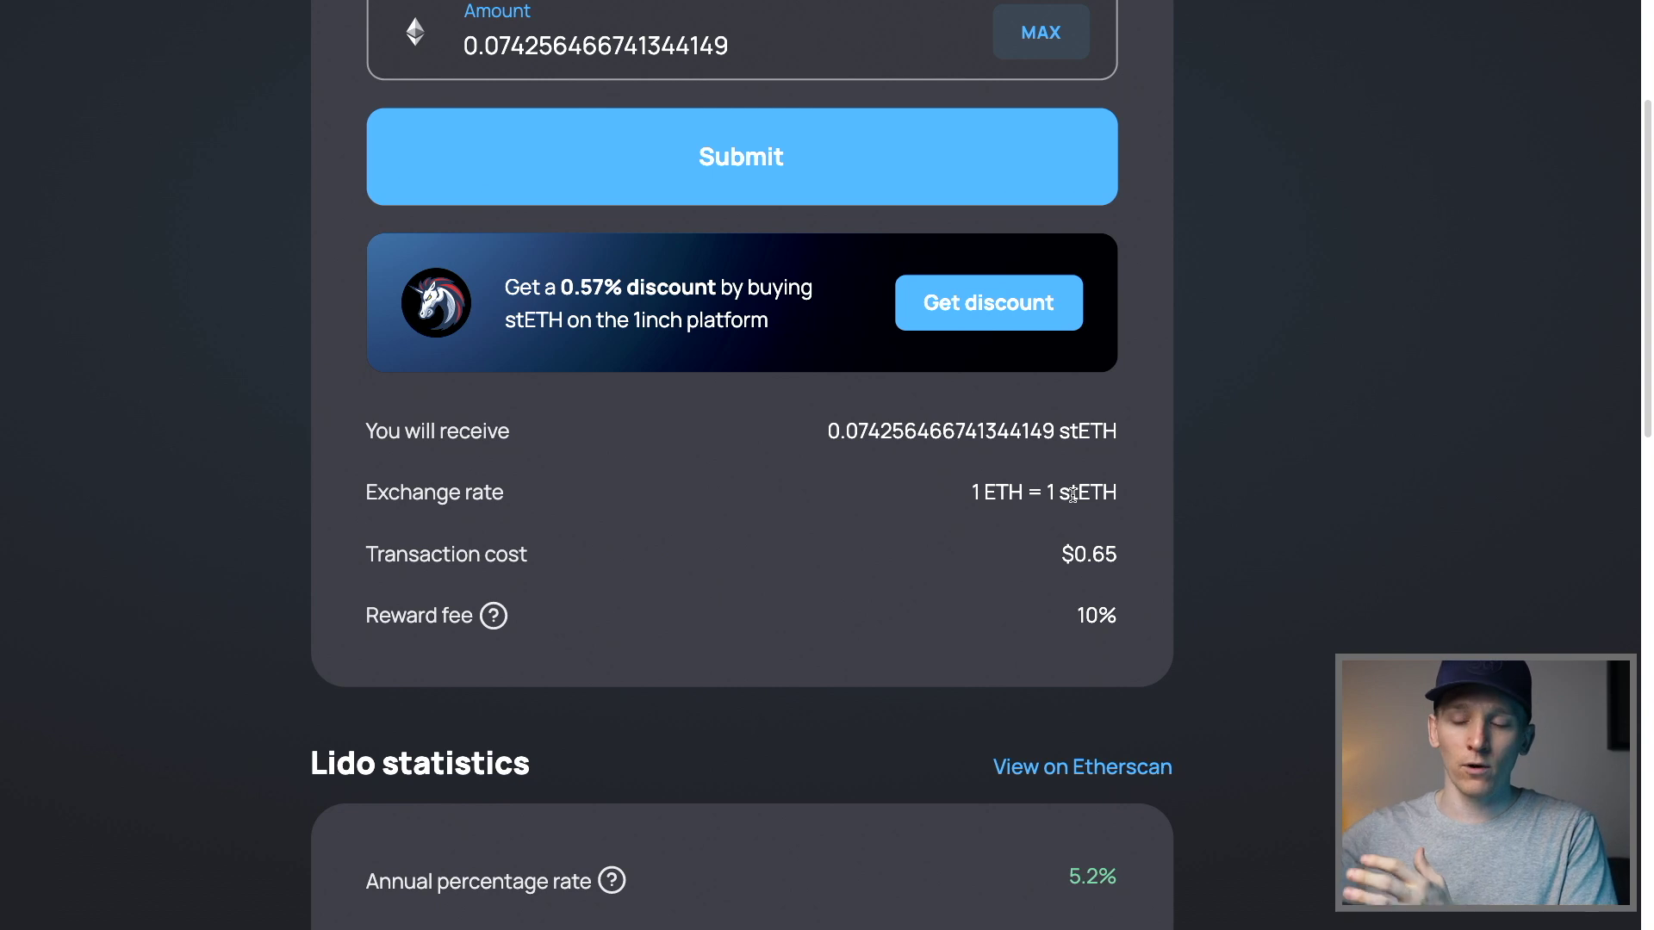
pyautogui.scroll(-1, 951, 541)
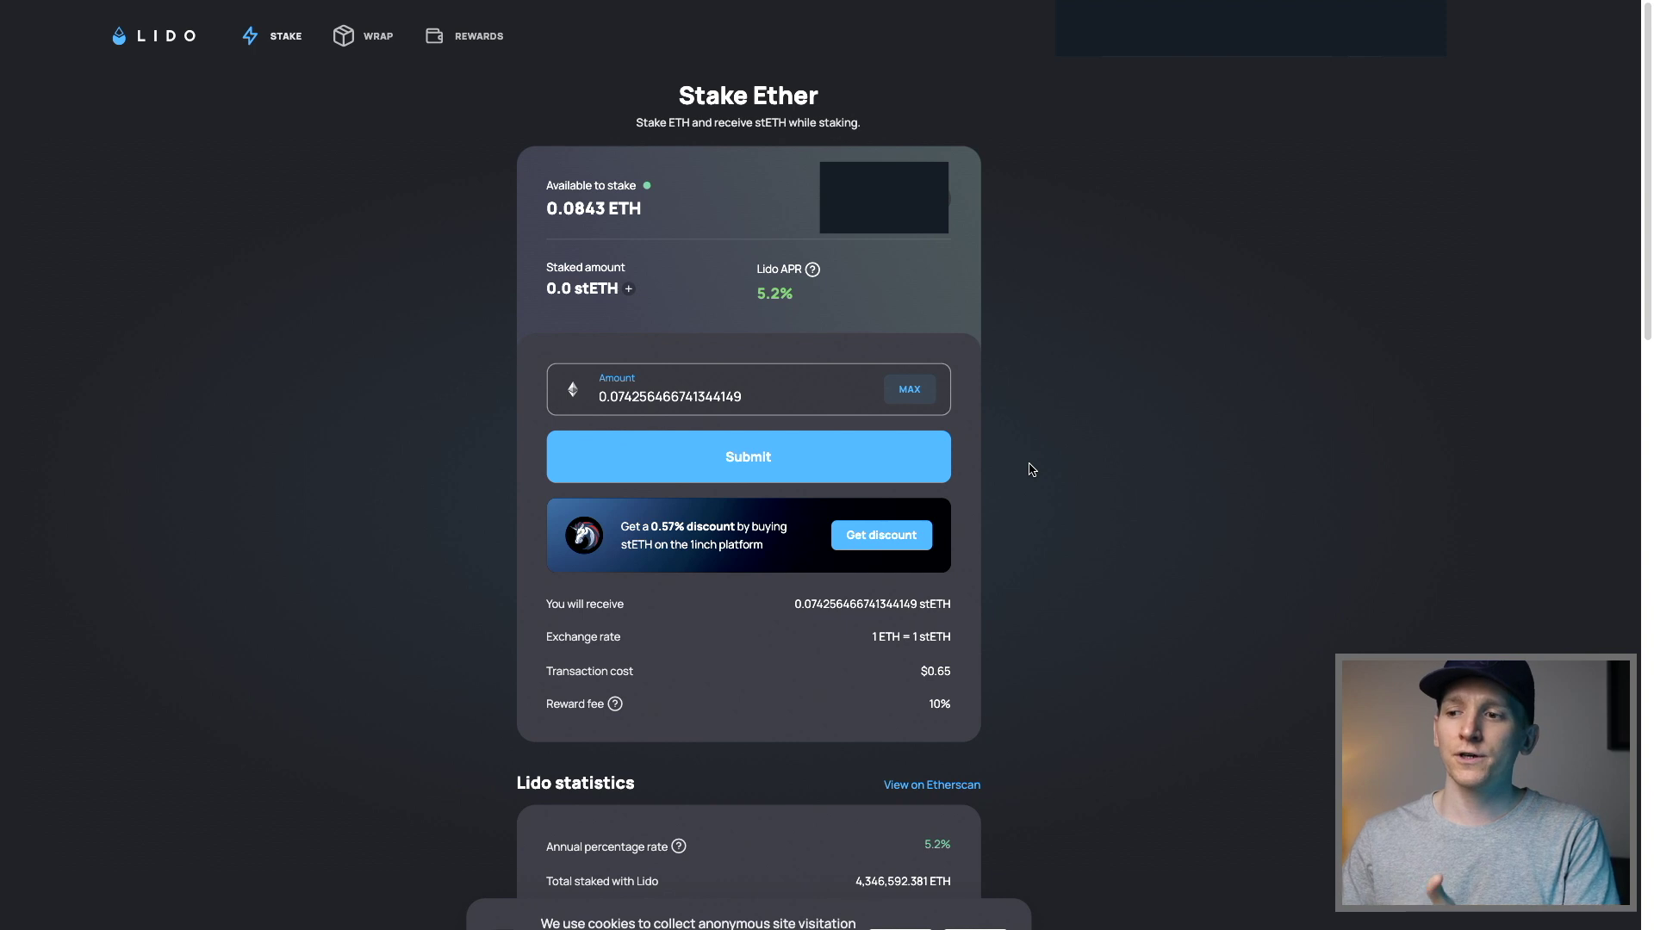
pyautogui.scroll(-1, 1032, 470)
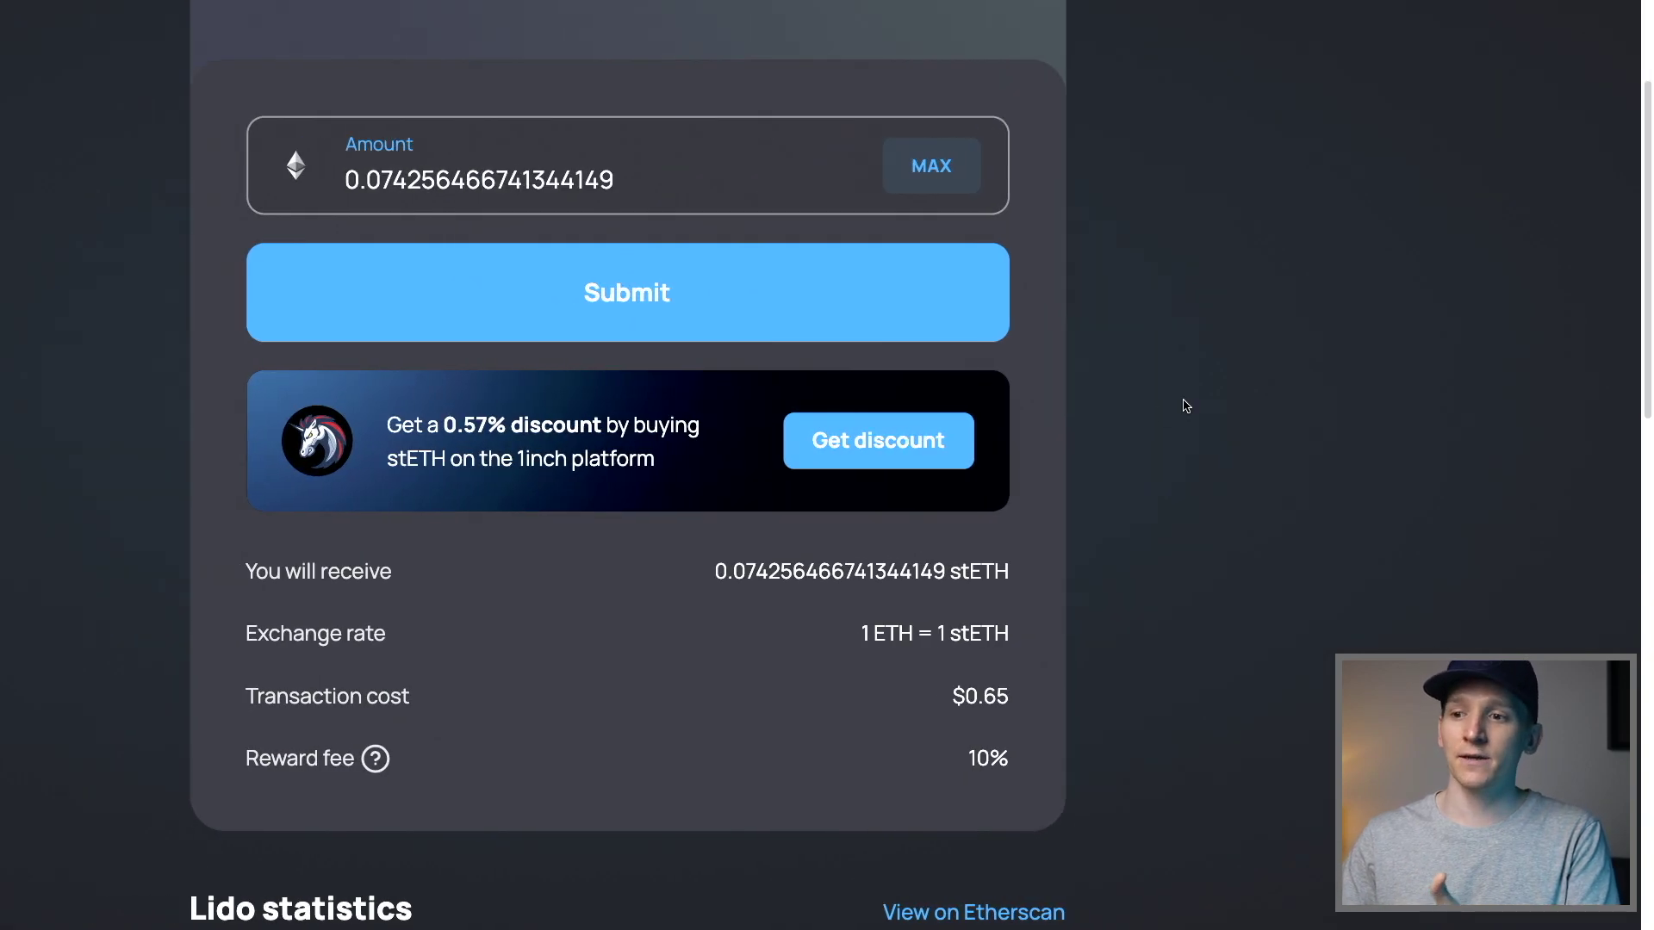
pyautogui.hscroll(-3, 1185, 405)
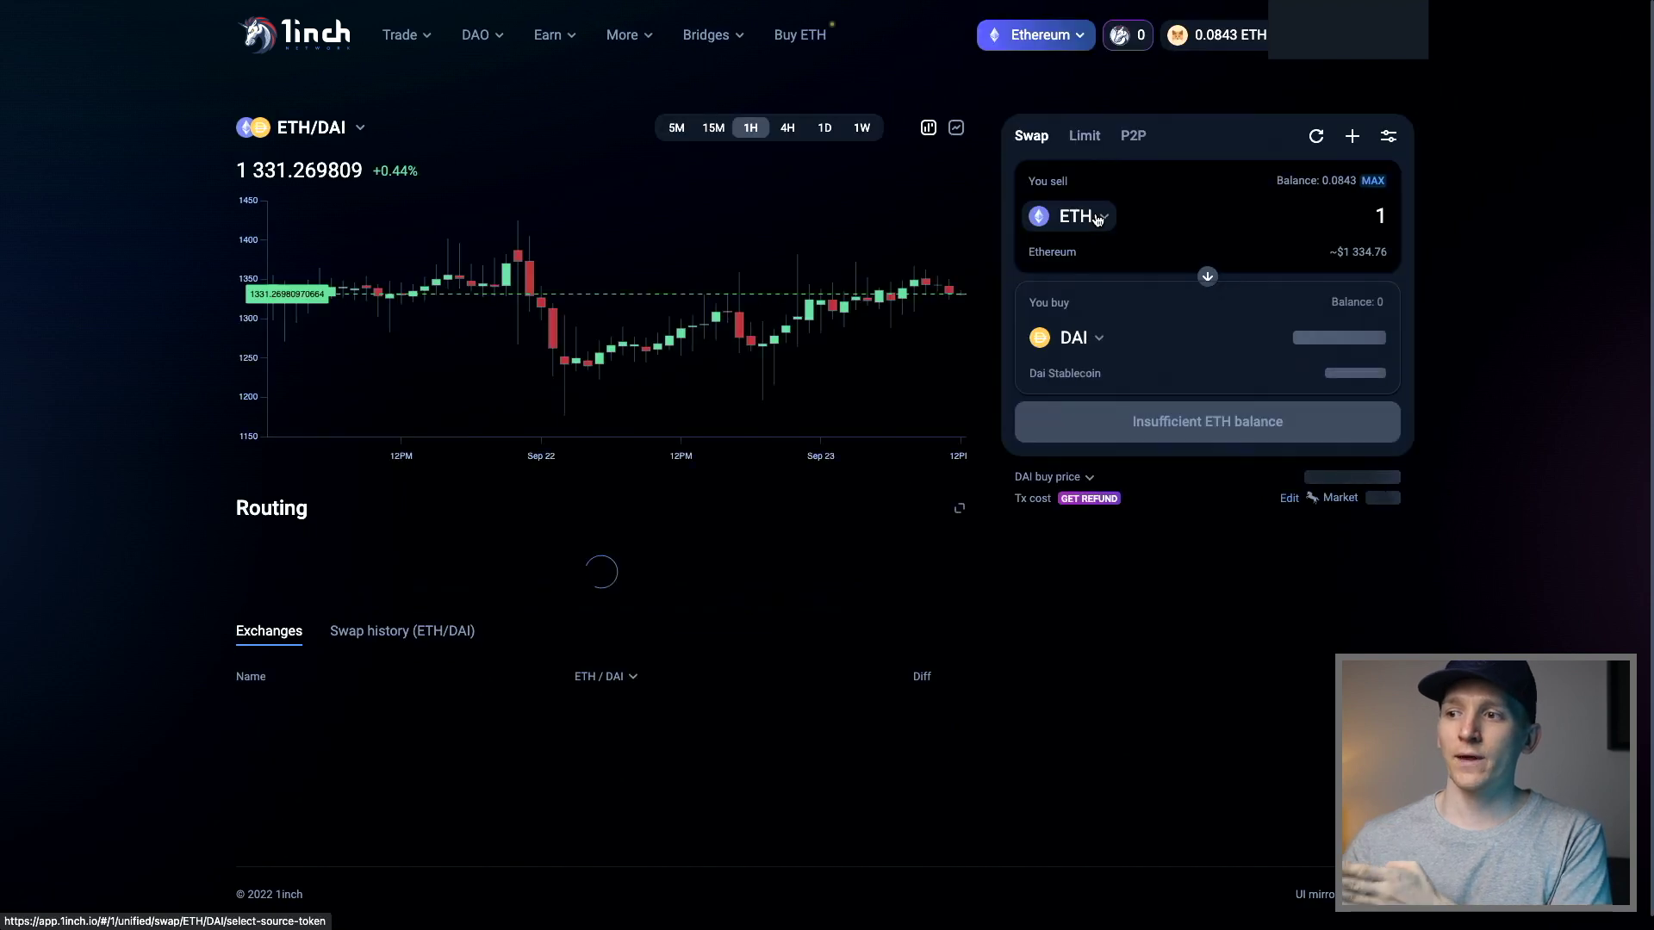
# Step: Replace DAI with stETH as the token bought, found by searching 'steth'
pyautogui.click(1099, 343)
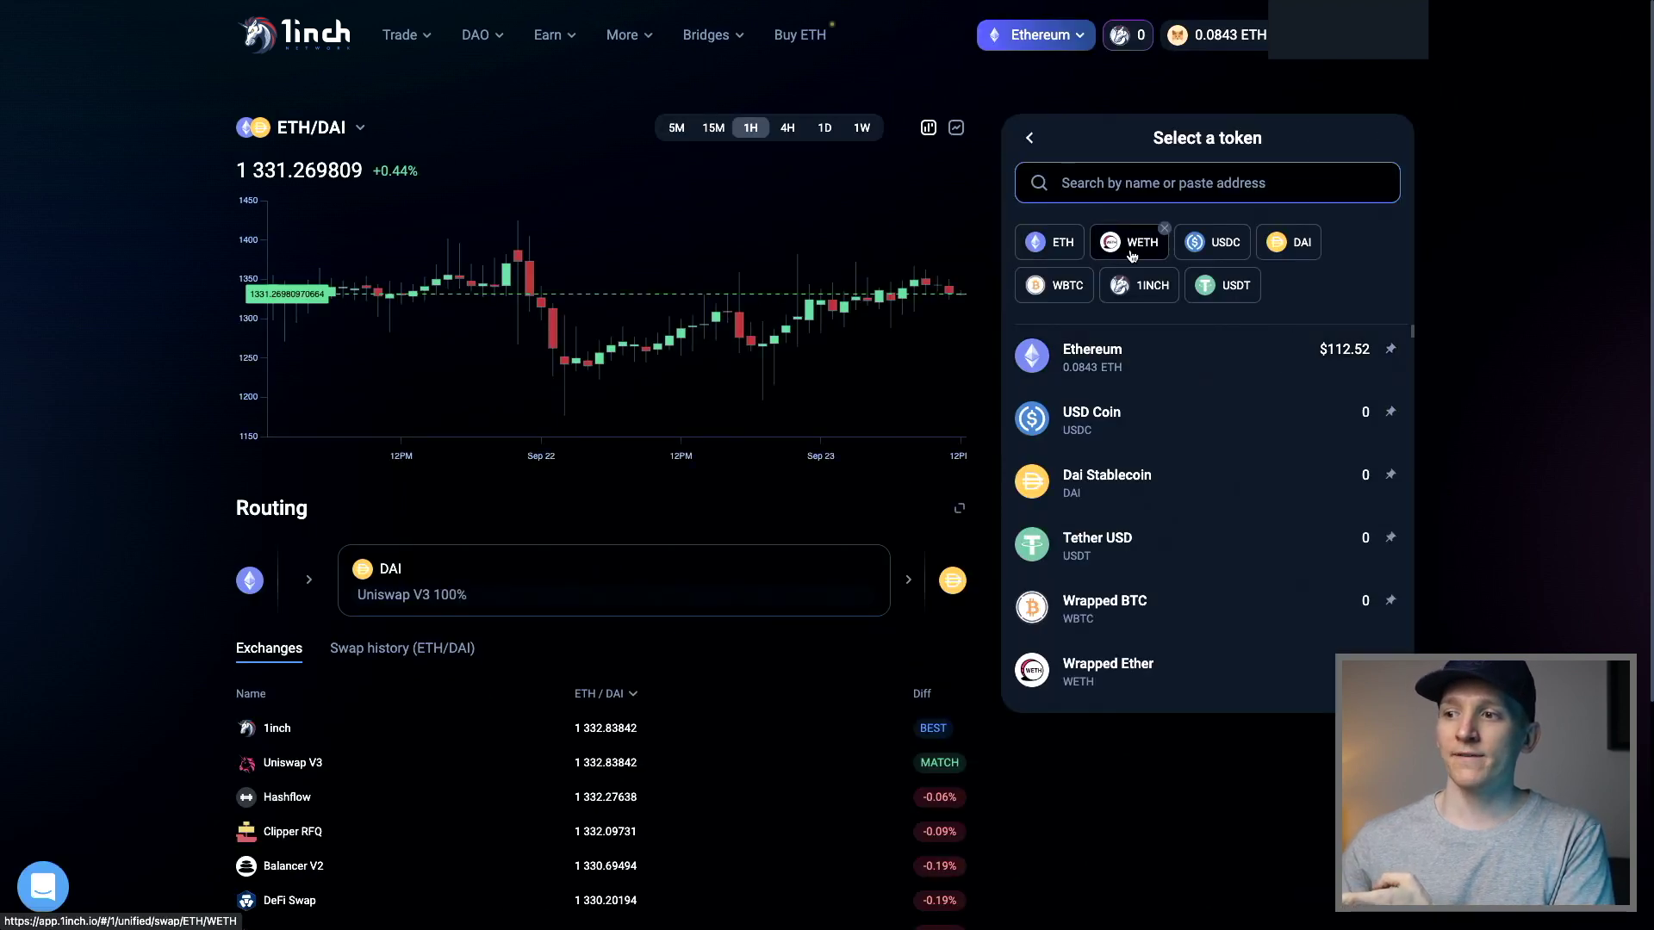
pyautogui.write('steth')
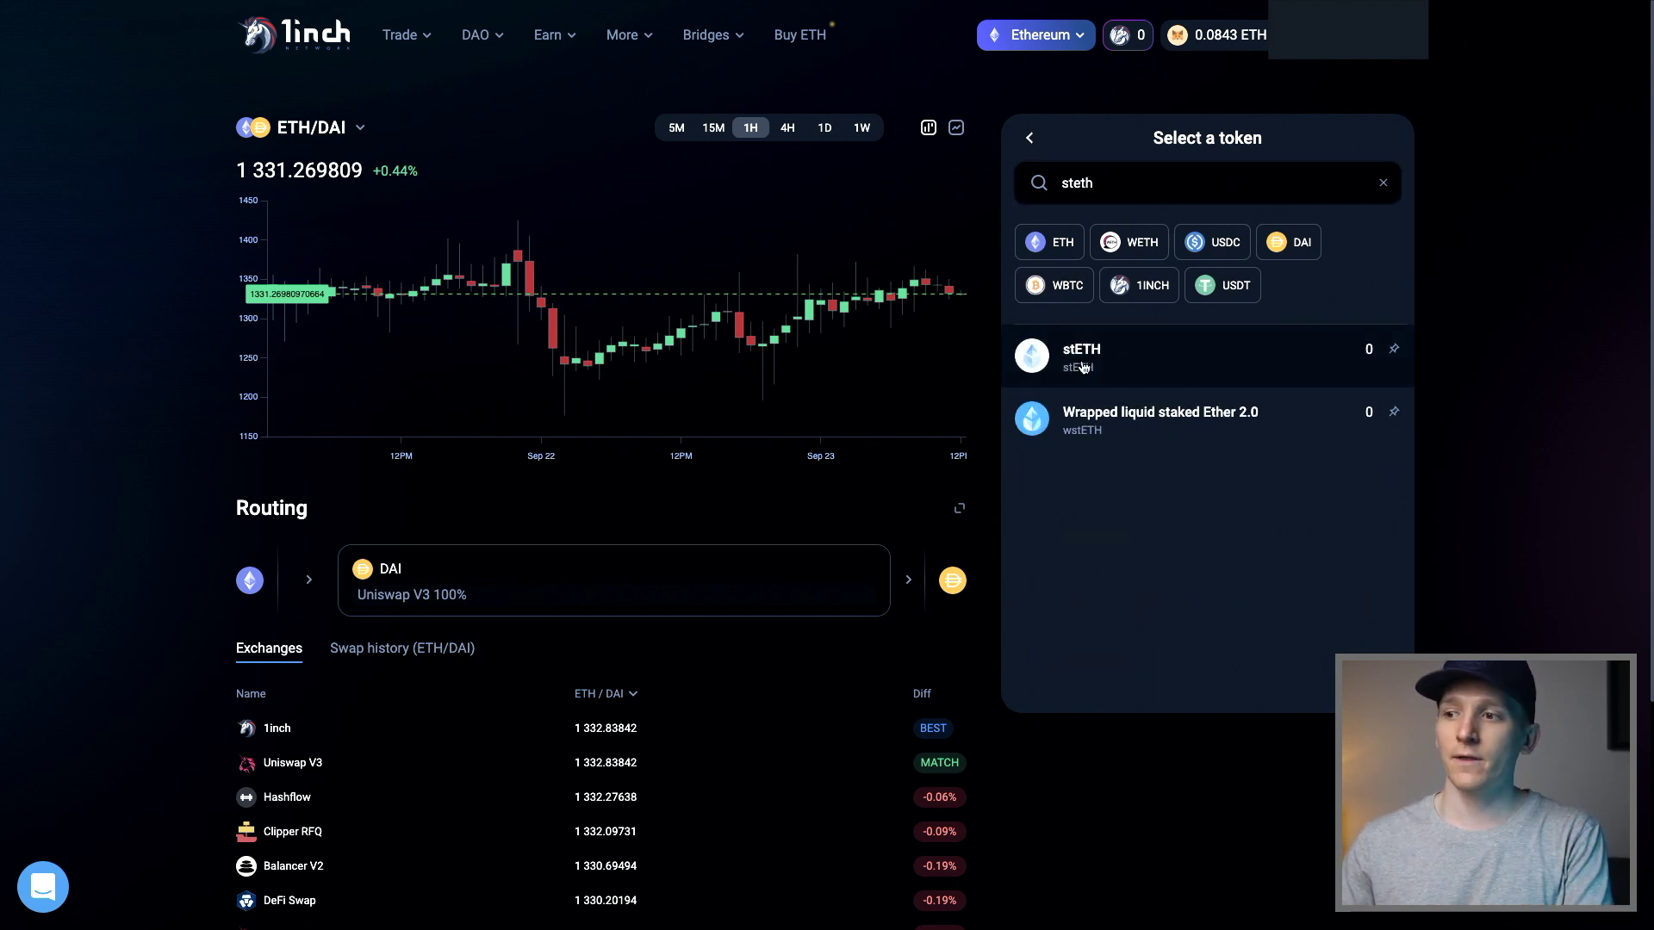
pyautogui.click(1083, 366)
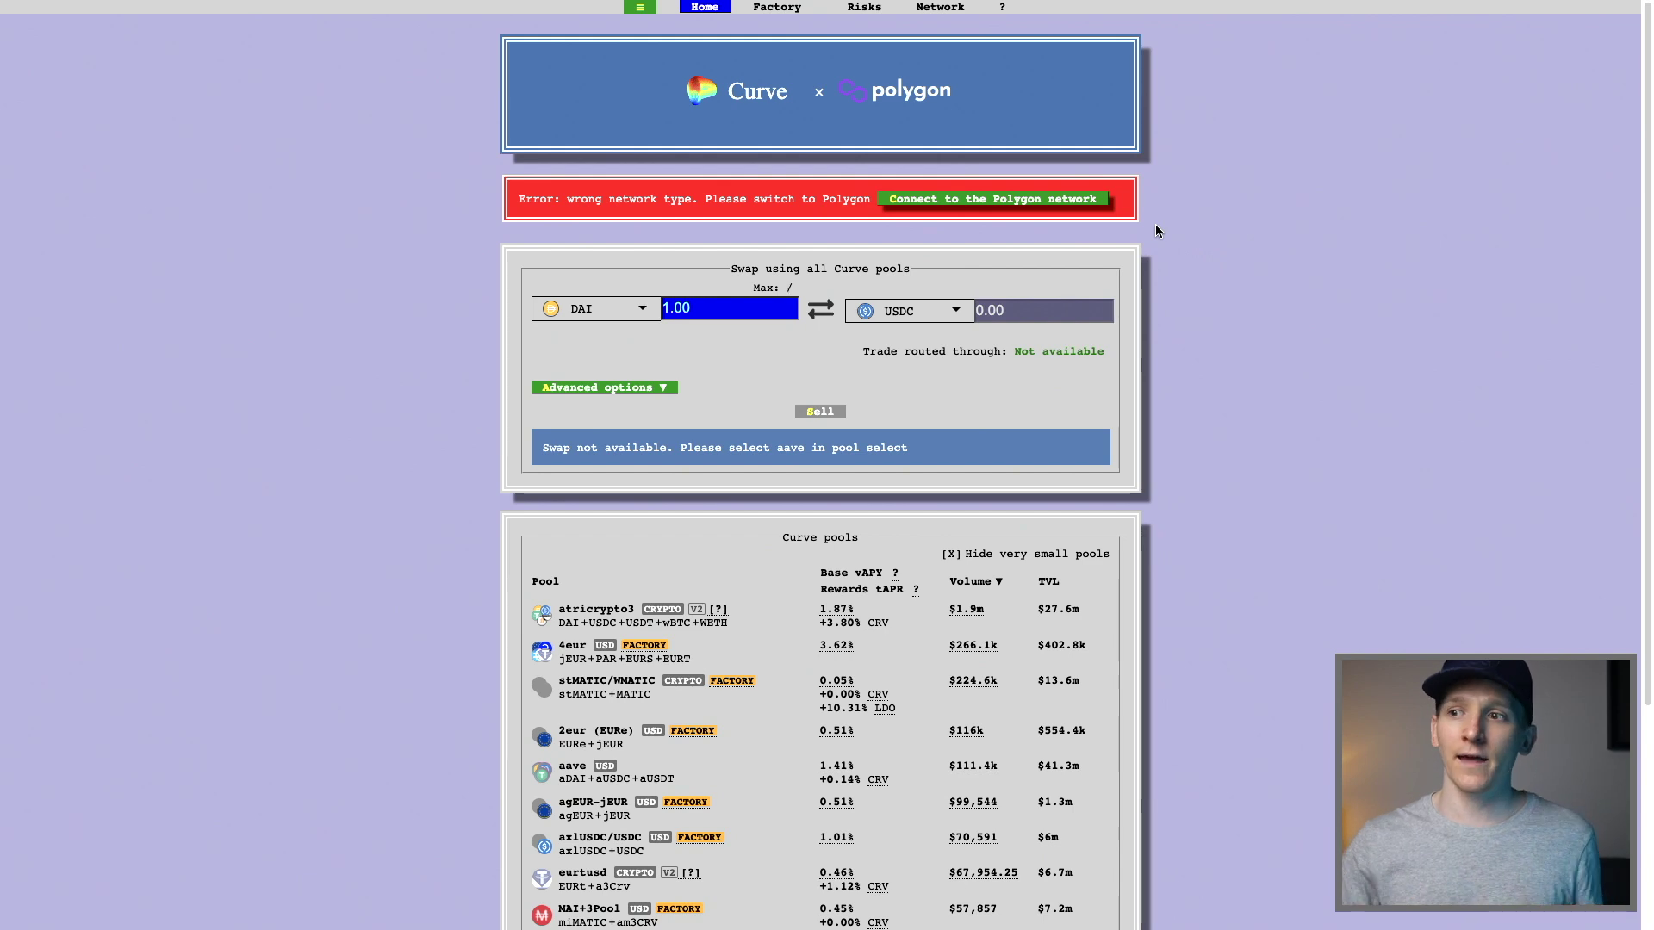
# Step: Open the stMATIC/WMATIC pool page from the Curve pools table
pyautogui.moveTo(942, 12)
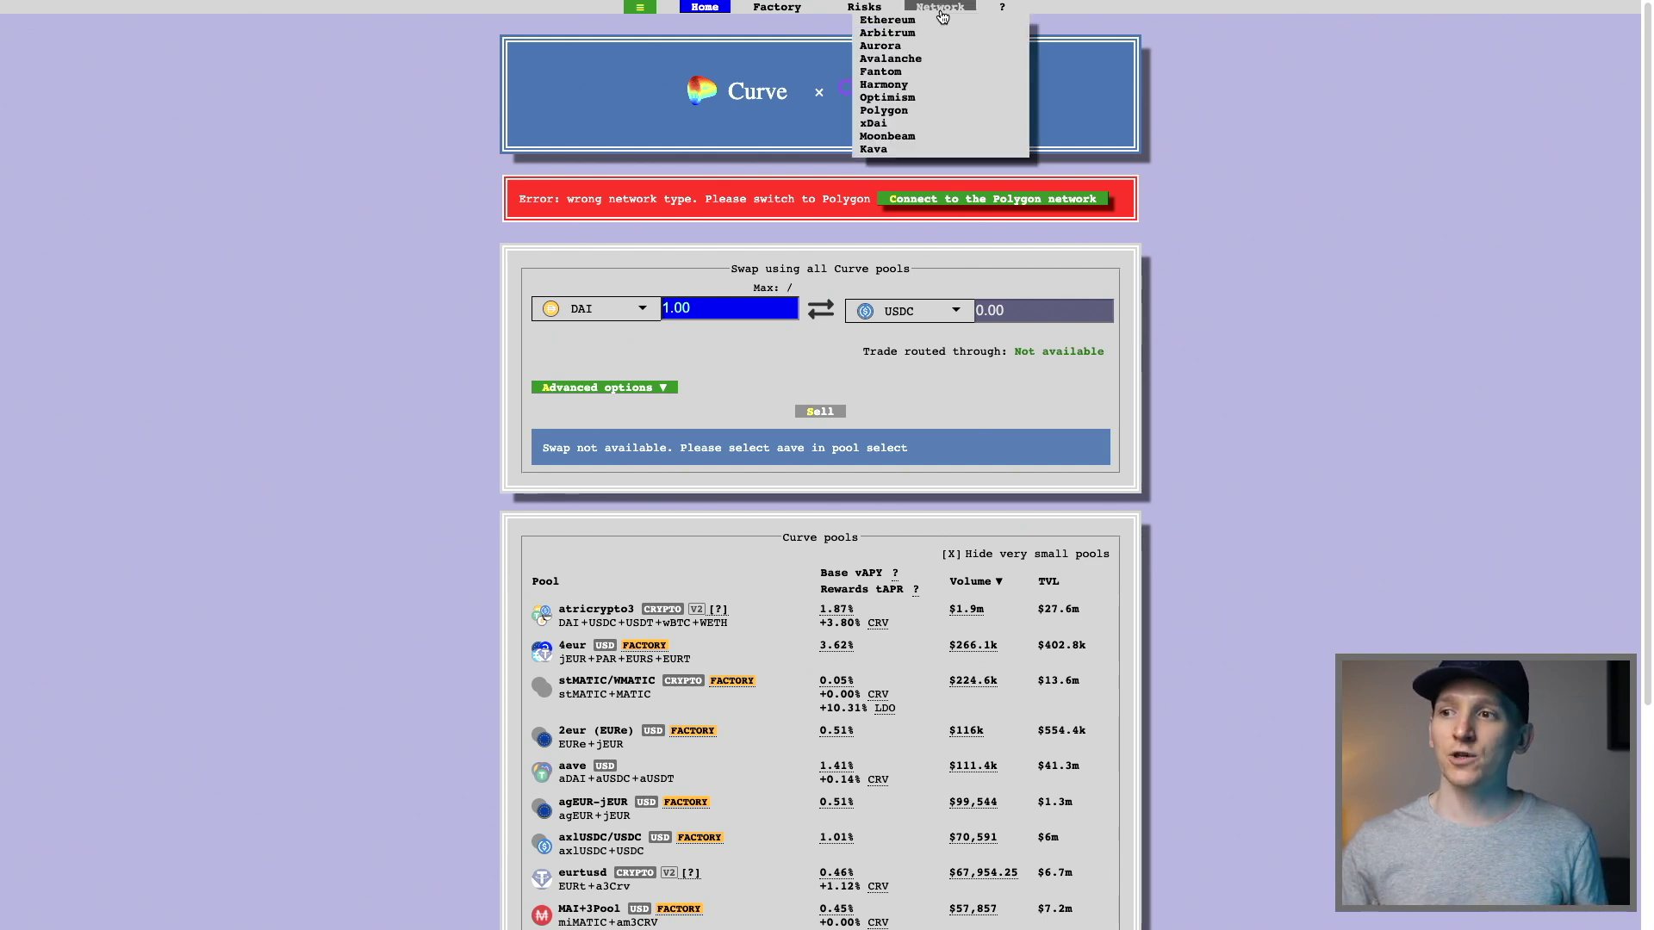
pyautogui.scroll(5, 620, 560)
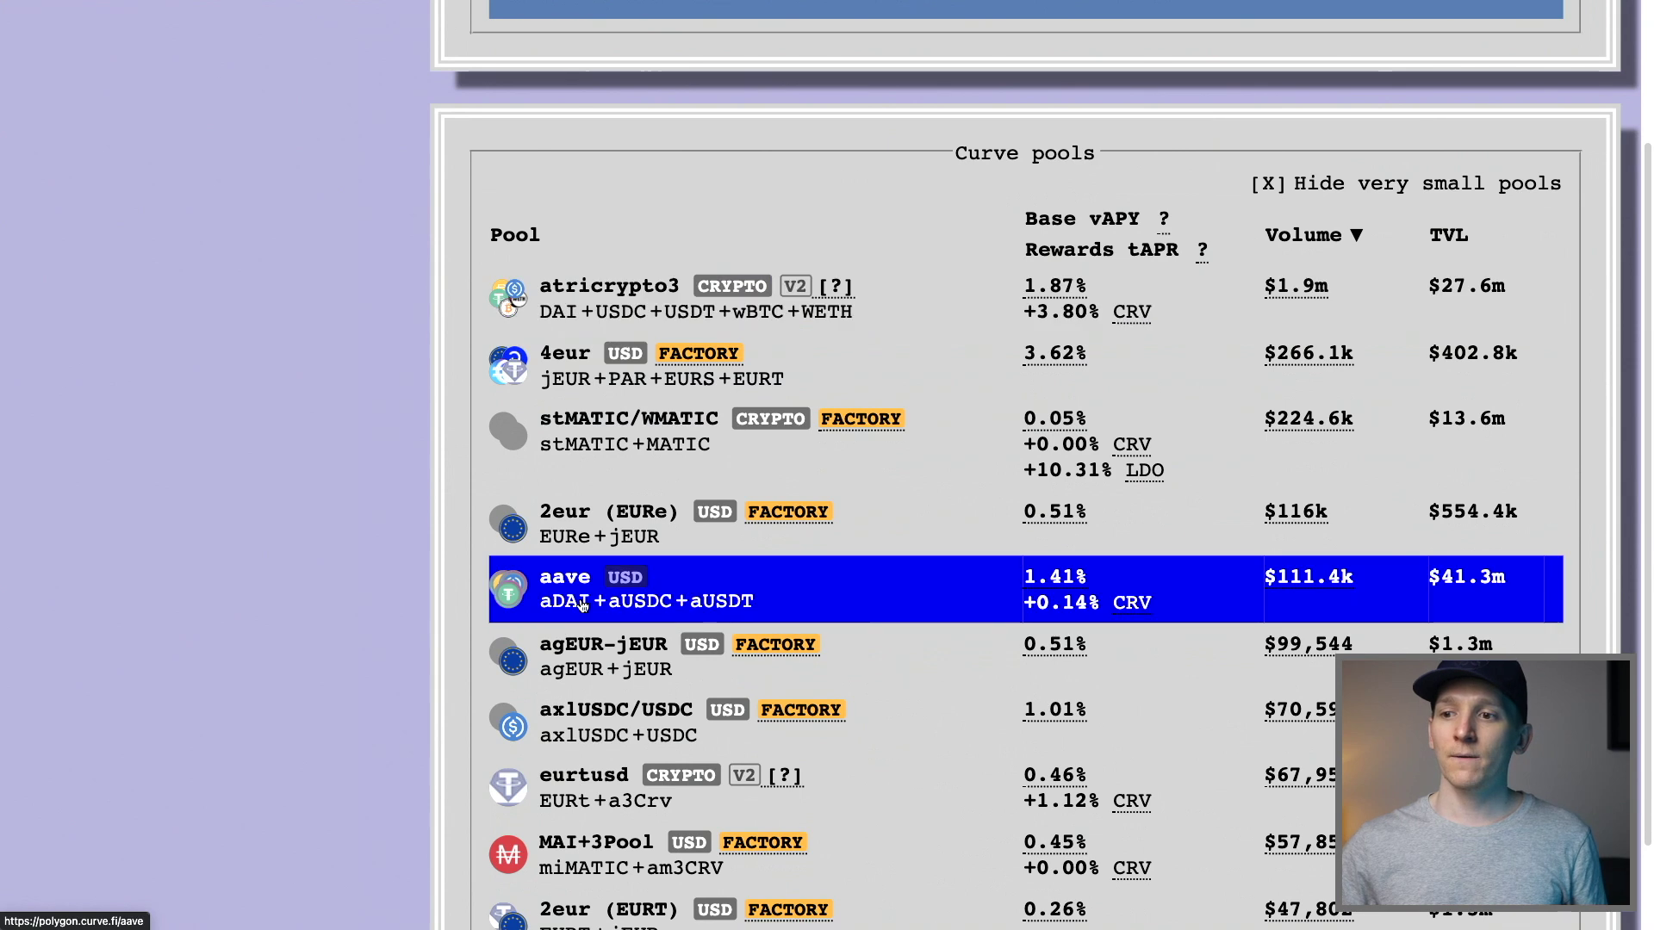
pyautogui.click(630, 437)
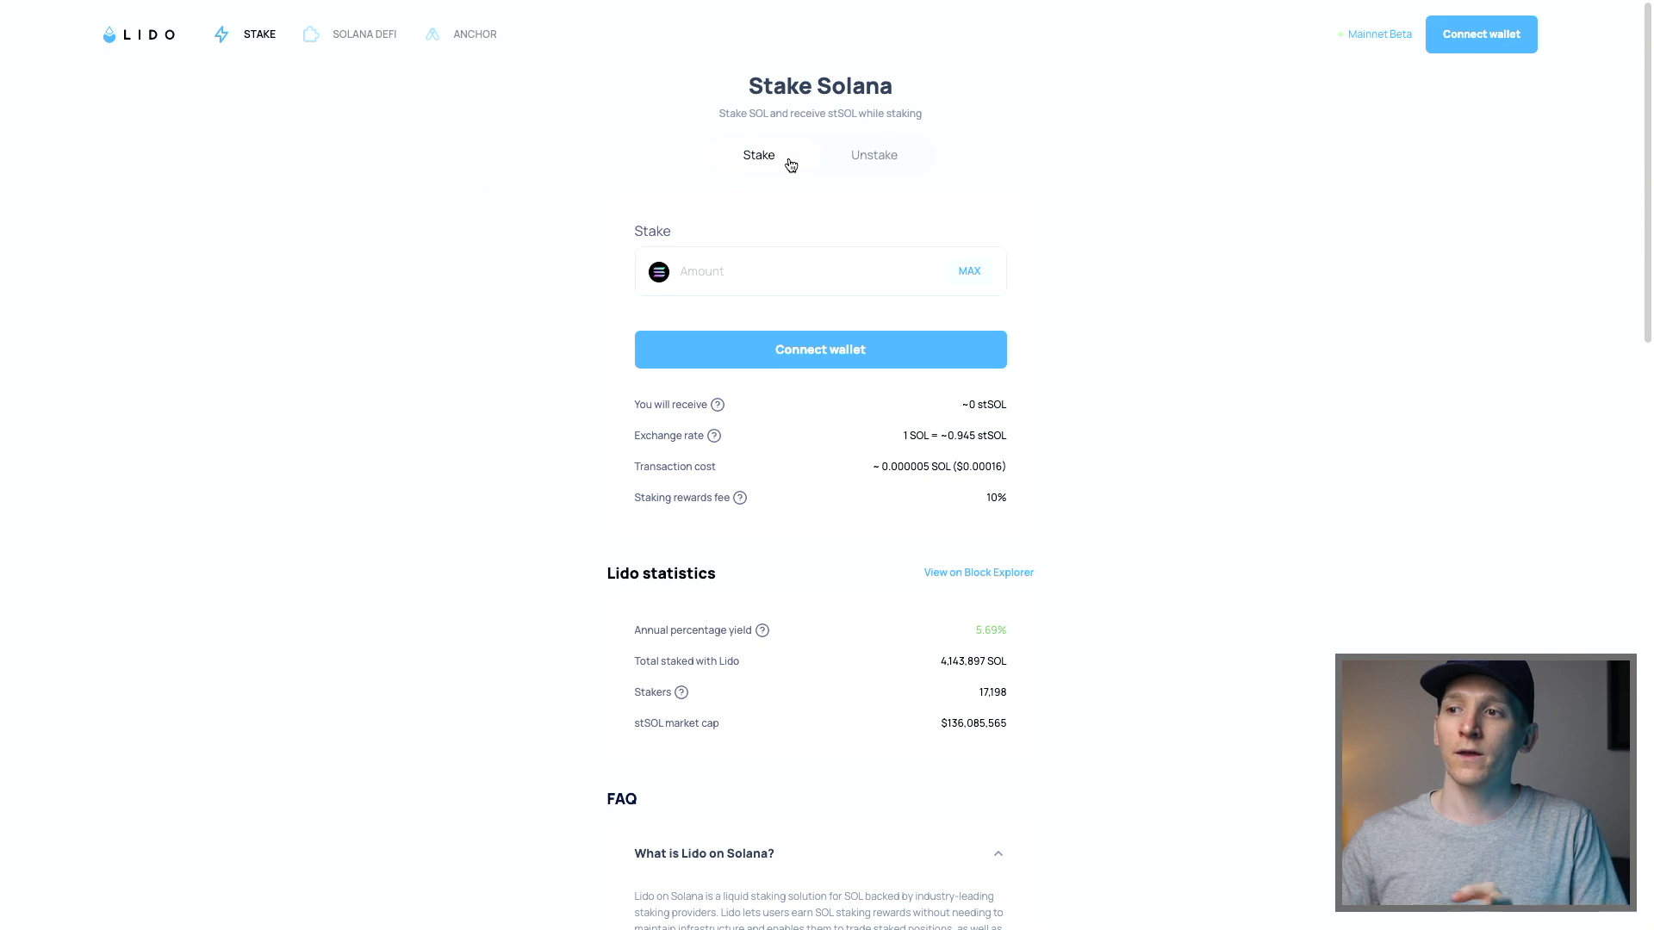
# Step: Switch the Solana form to Unstake, showing 1 stSOL = ~1.0581 SOL and 2-3 day deactivation
pyautogui.click(876, 161)
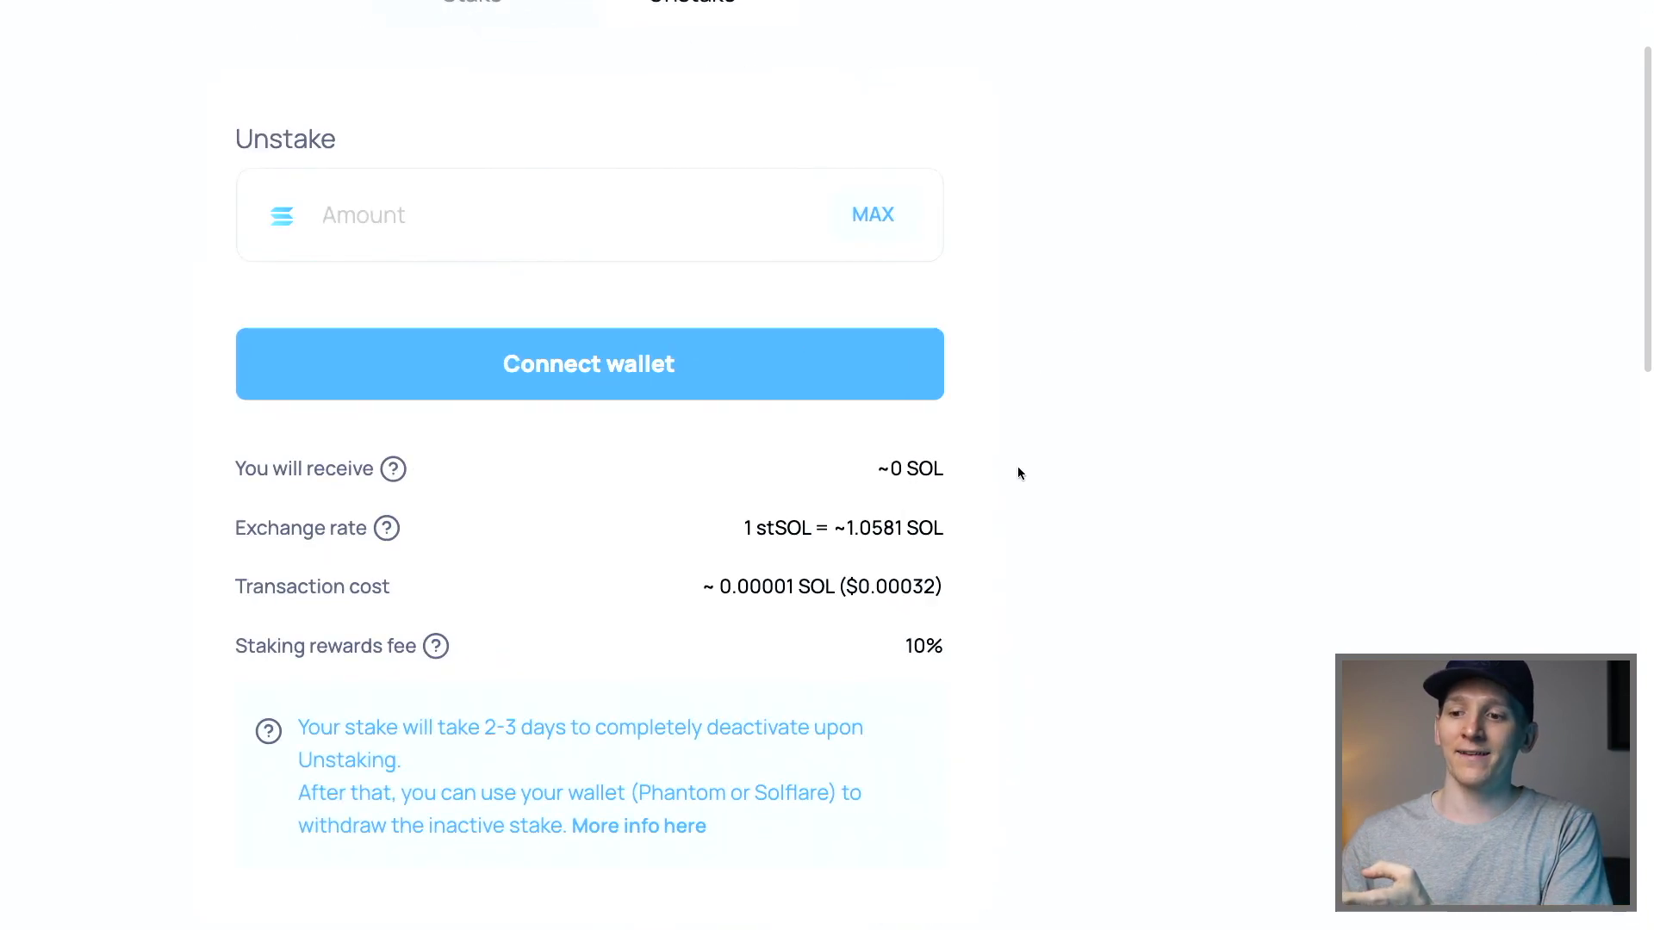
pyautogui.scroll(-1, 1046, 406)
pyautogui.hscroll(-3, 704, 523)
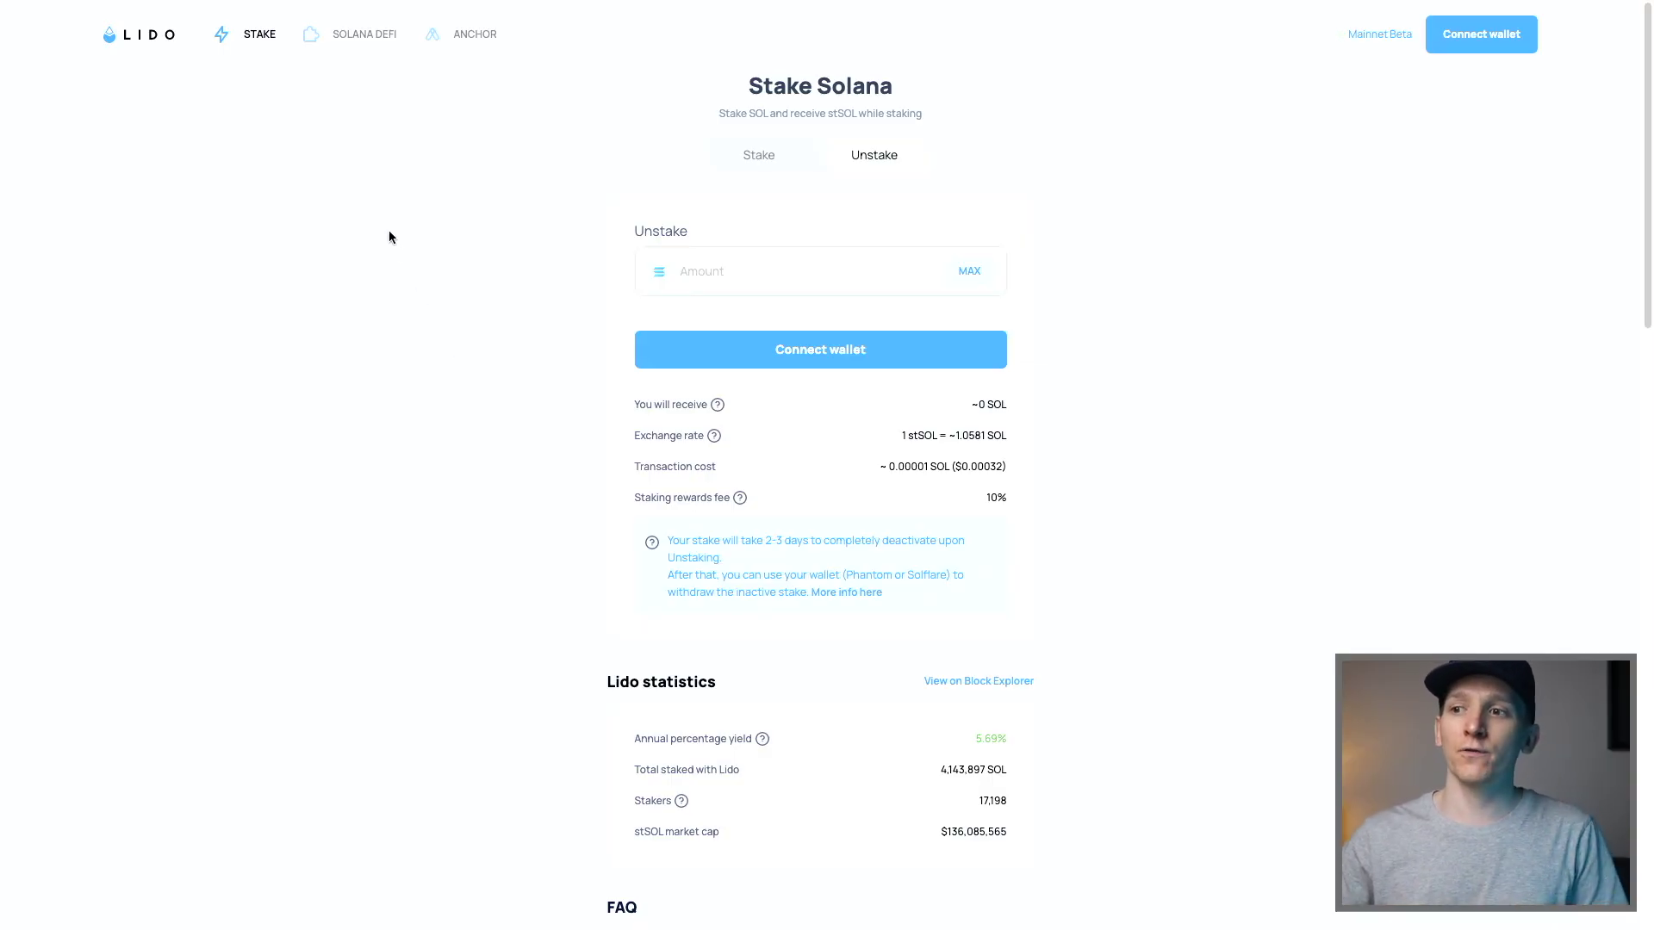
# Step: Go to Solana DeFi and zoom out to view stSOL pool cards like stSOL + USDC (21.99% APY)
pyautogui.click(355, 41)
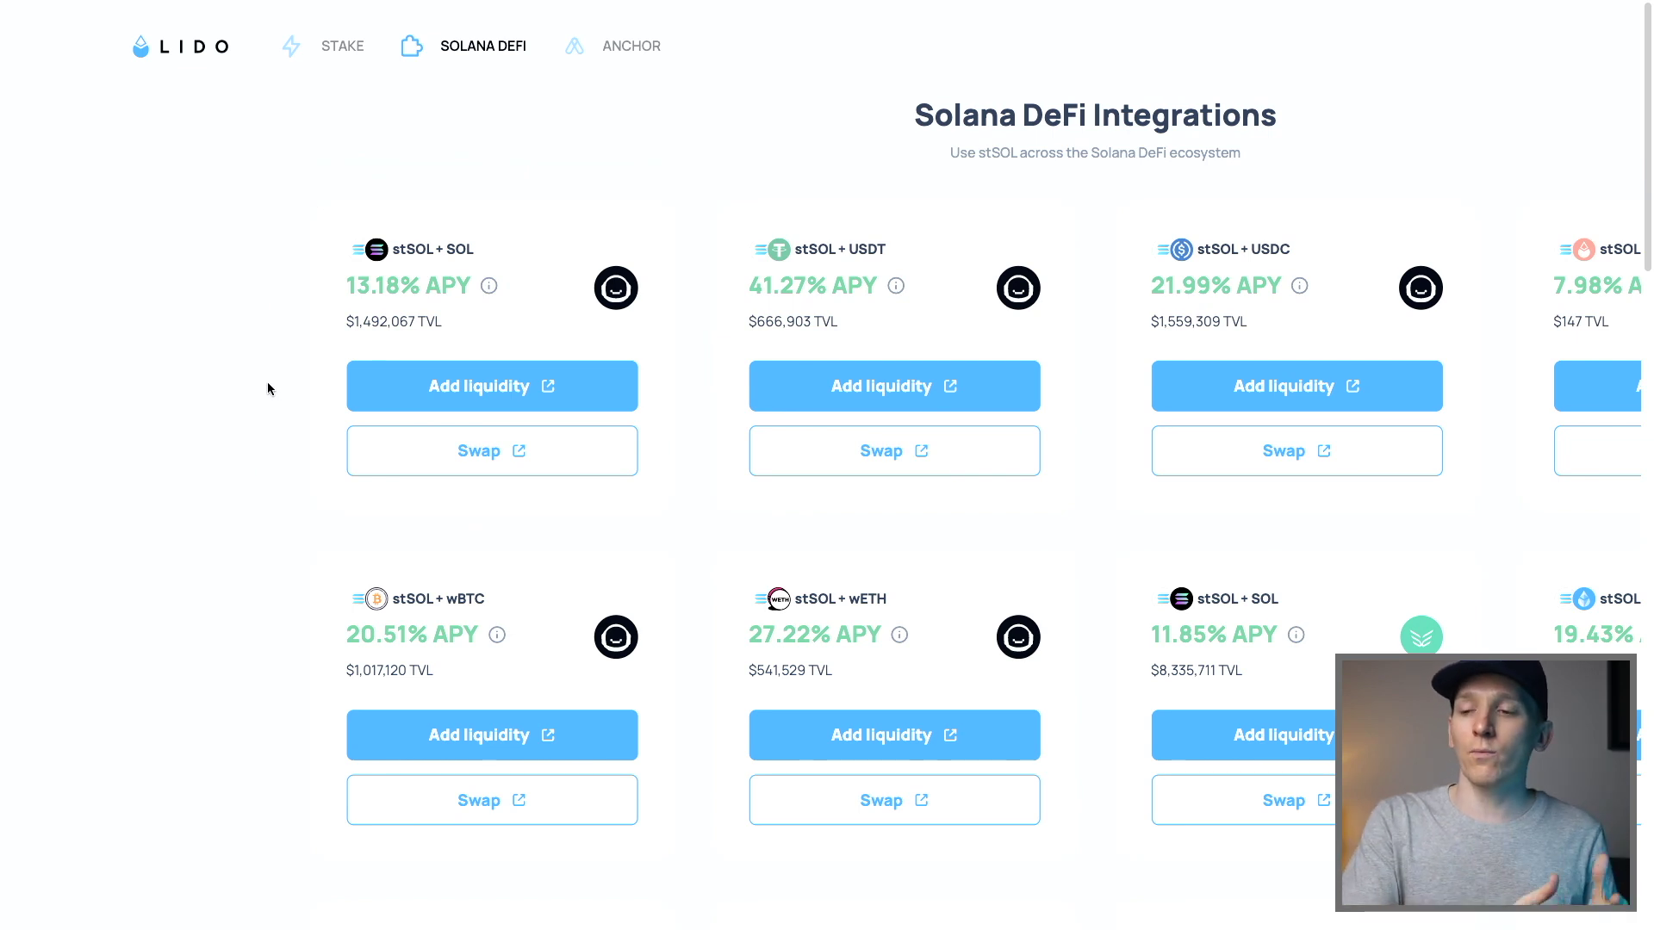
pyautogui.hscroll(2, 267, 383)
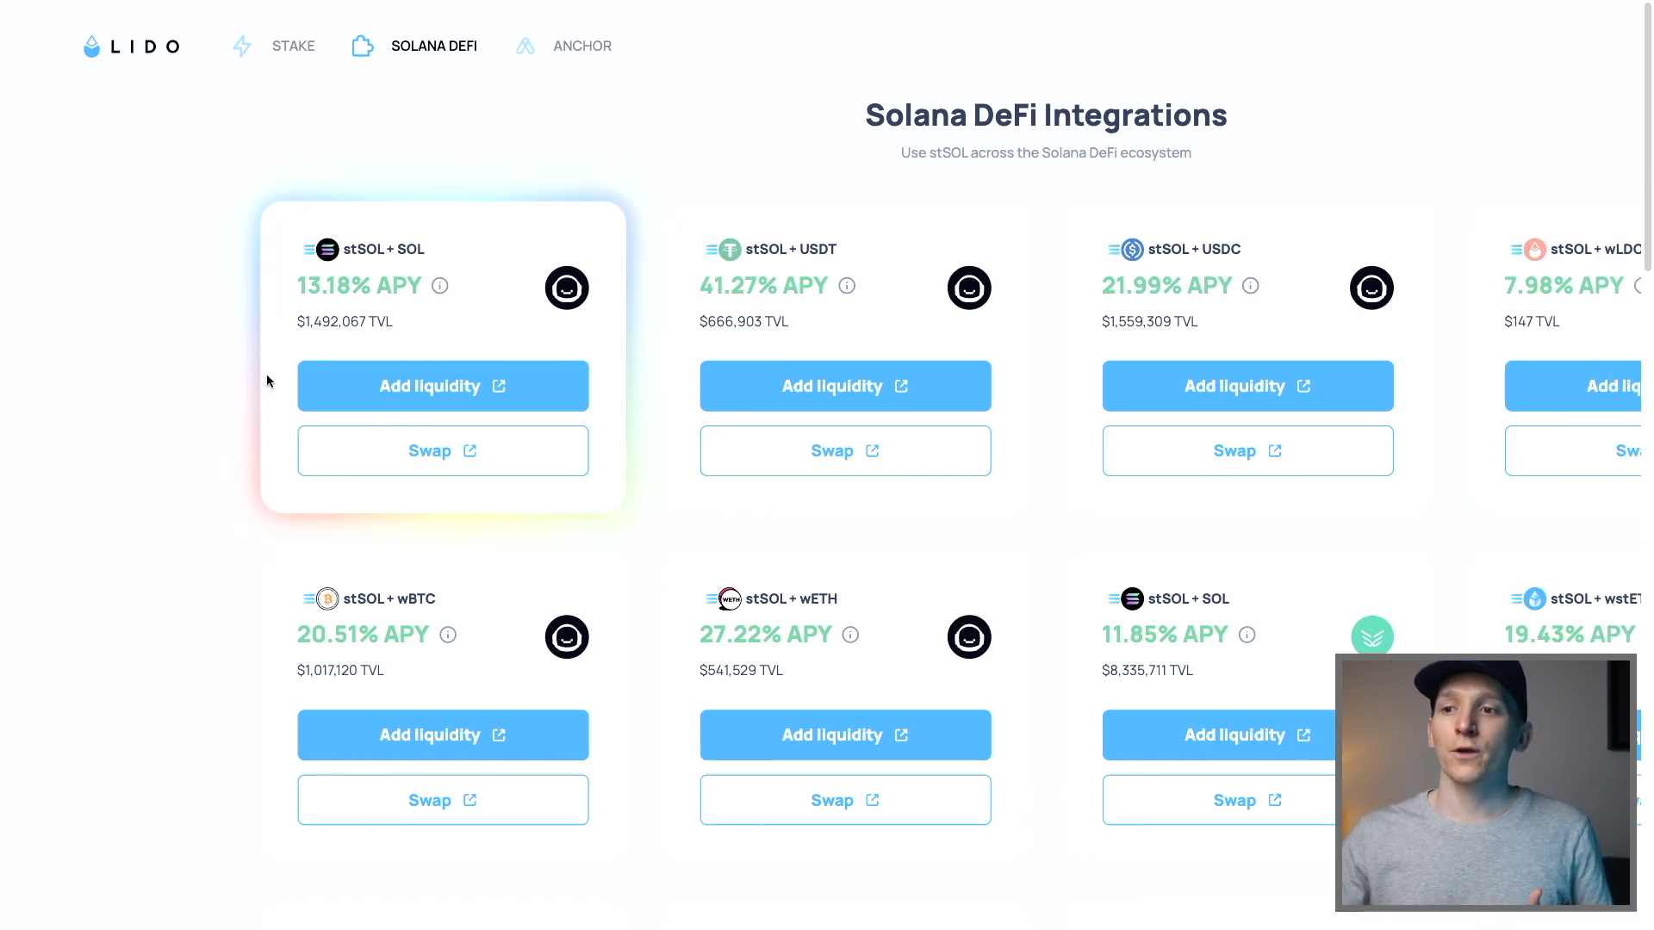
pyautogui.hotkey('ctrl', '-')
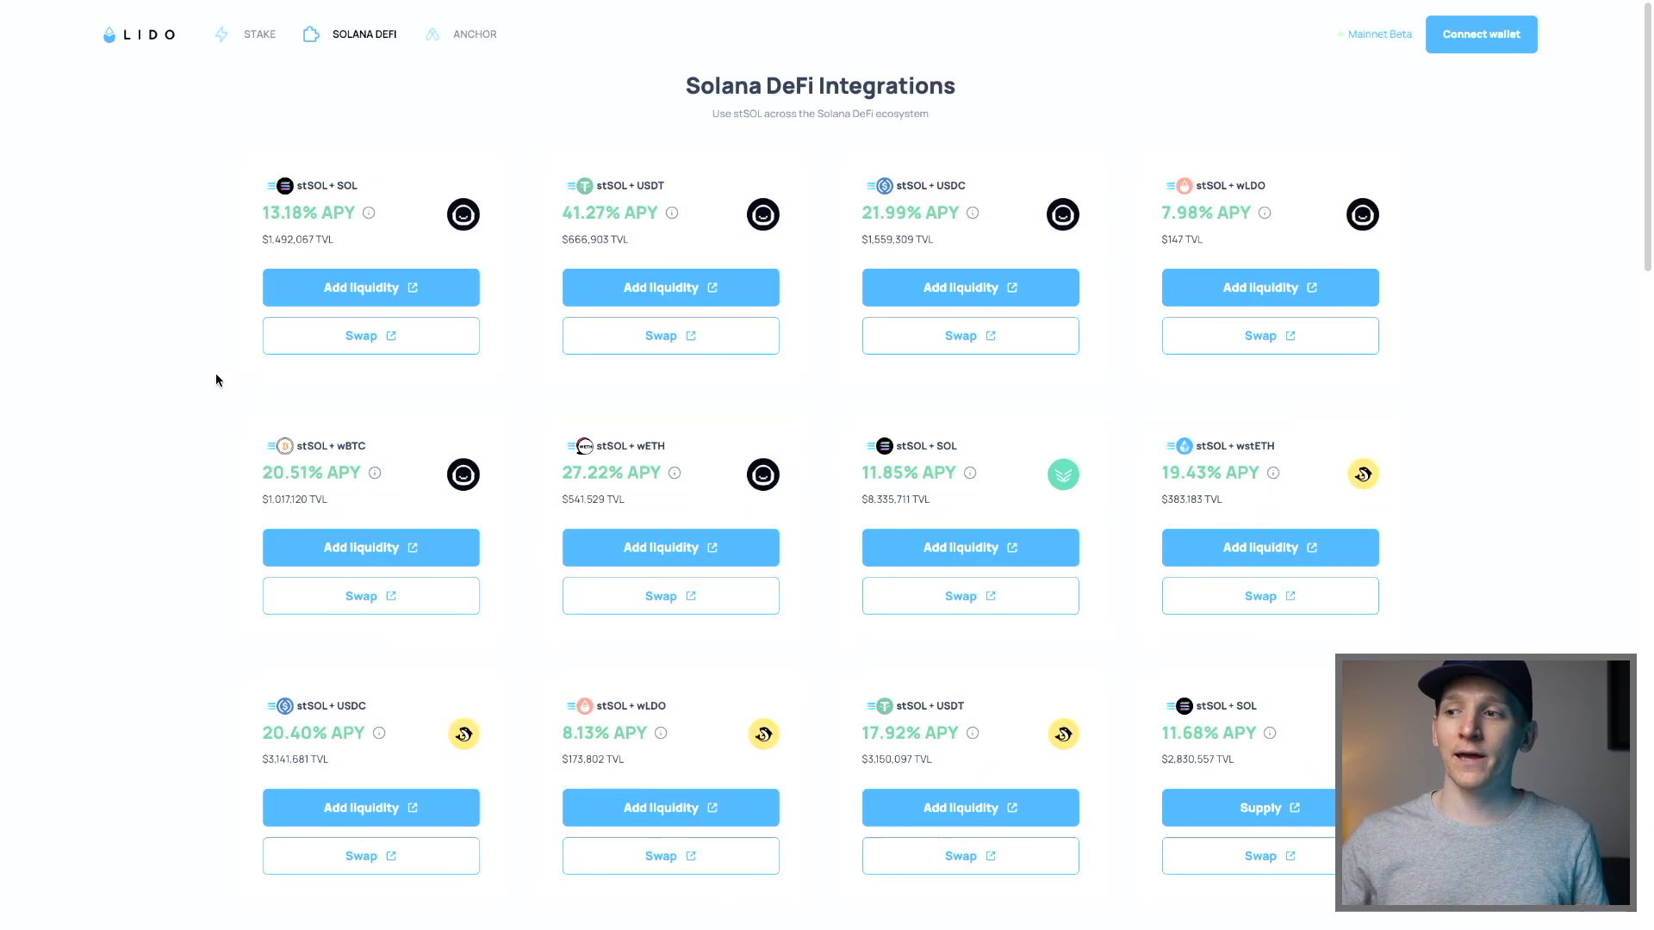
pyautogui.scroll(-1, 216, 380)
pyautogui.scroll(-2, 216, 380)
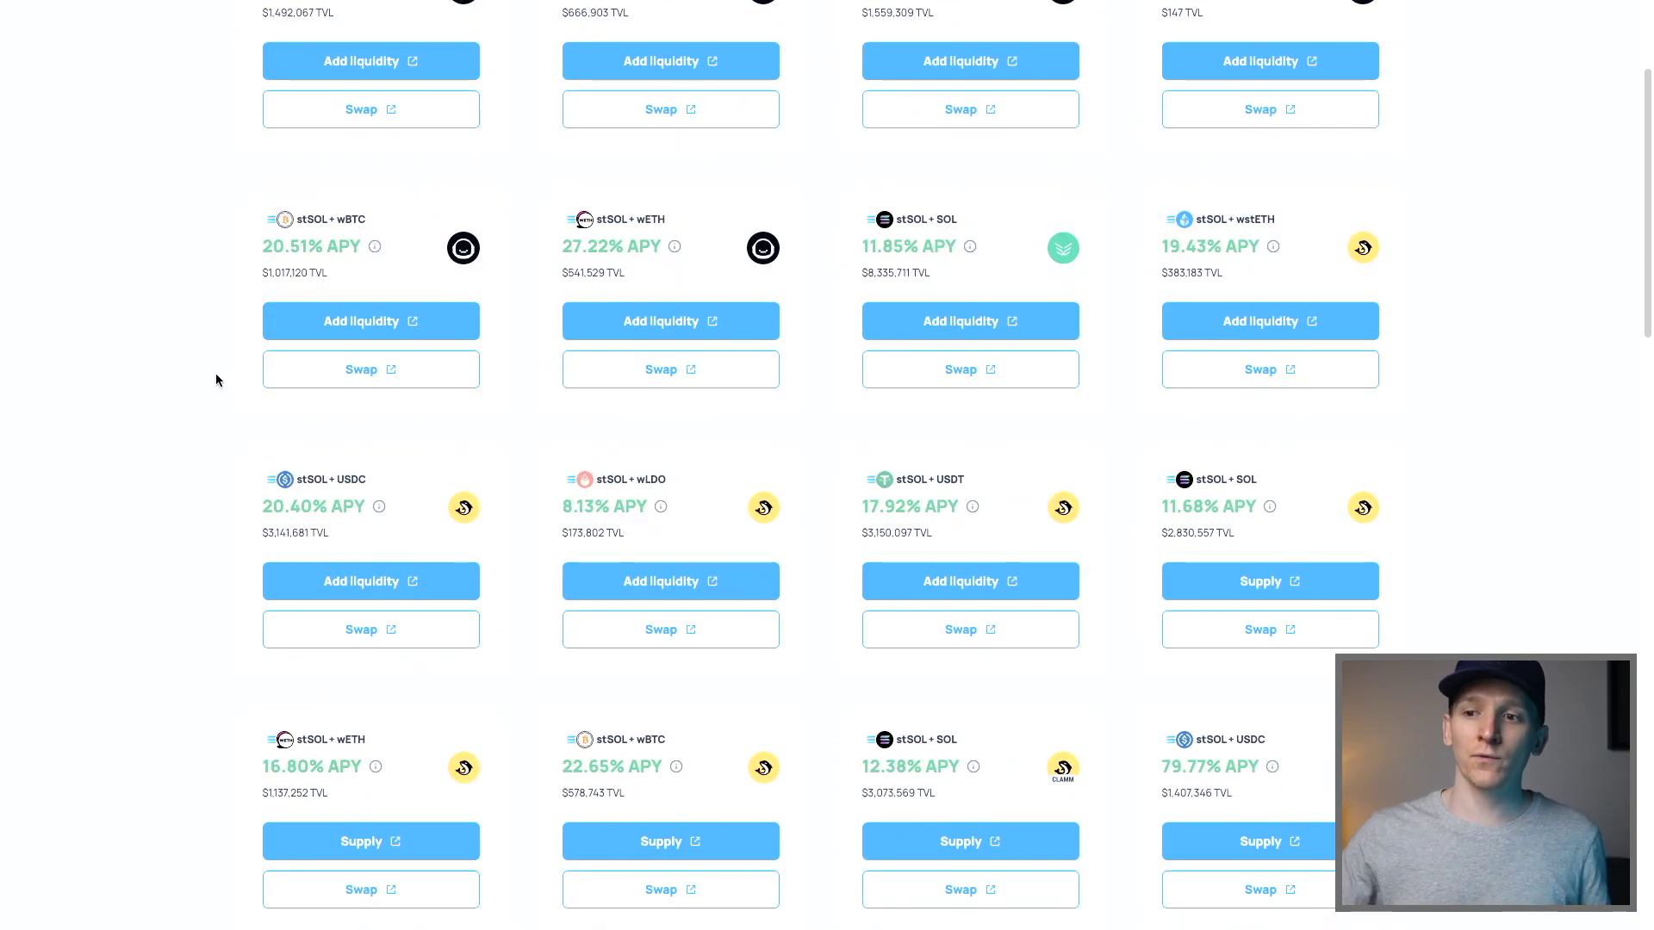
pyautogui.scroll(3, 216, 380)
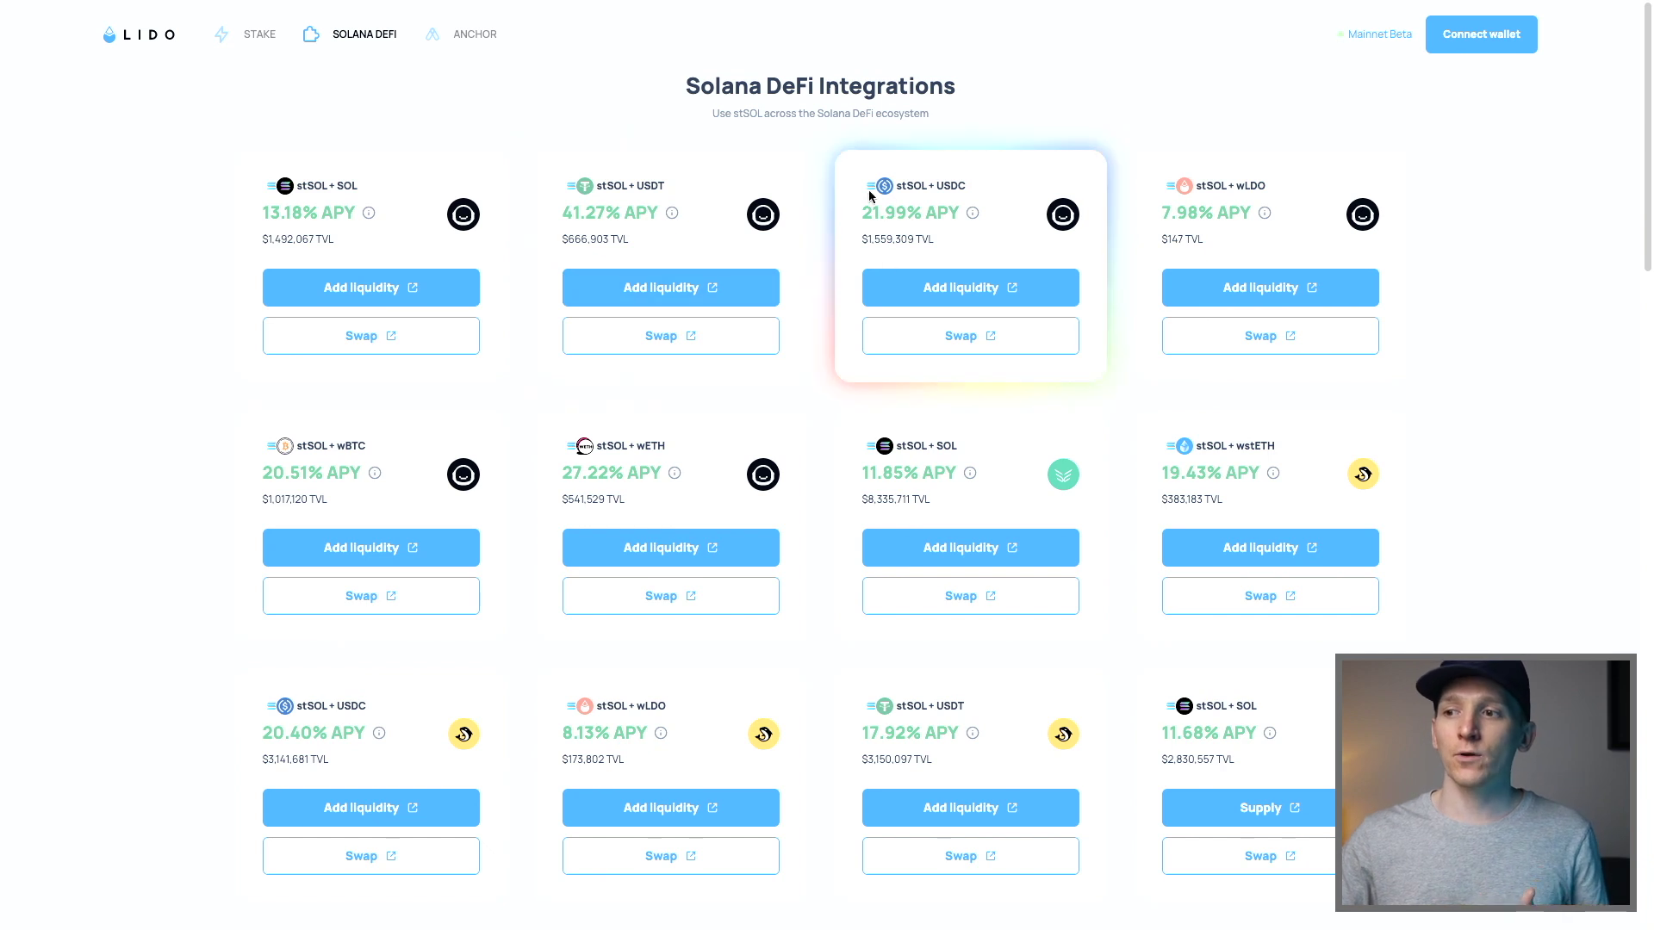
pyautogui.hscroll(3, 868, 197)
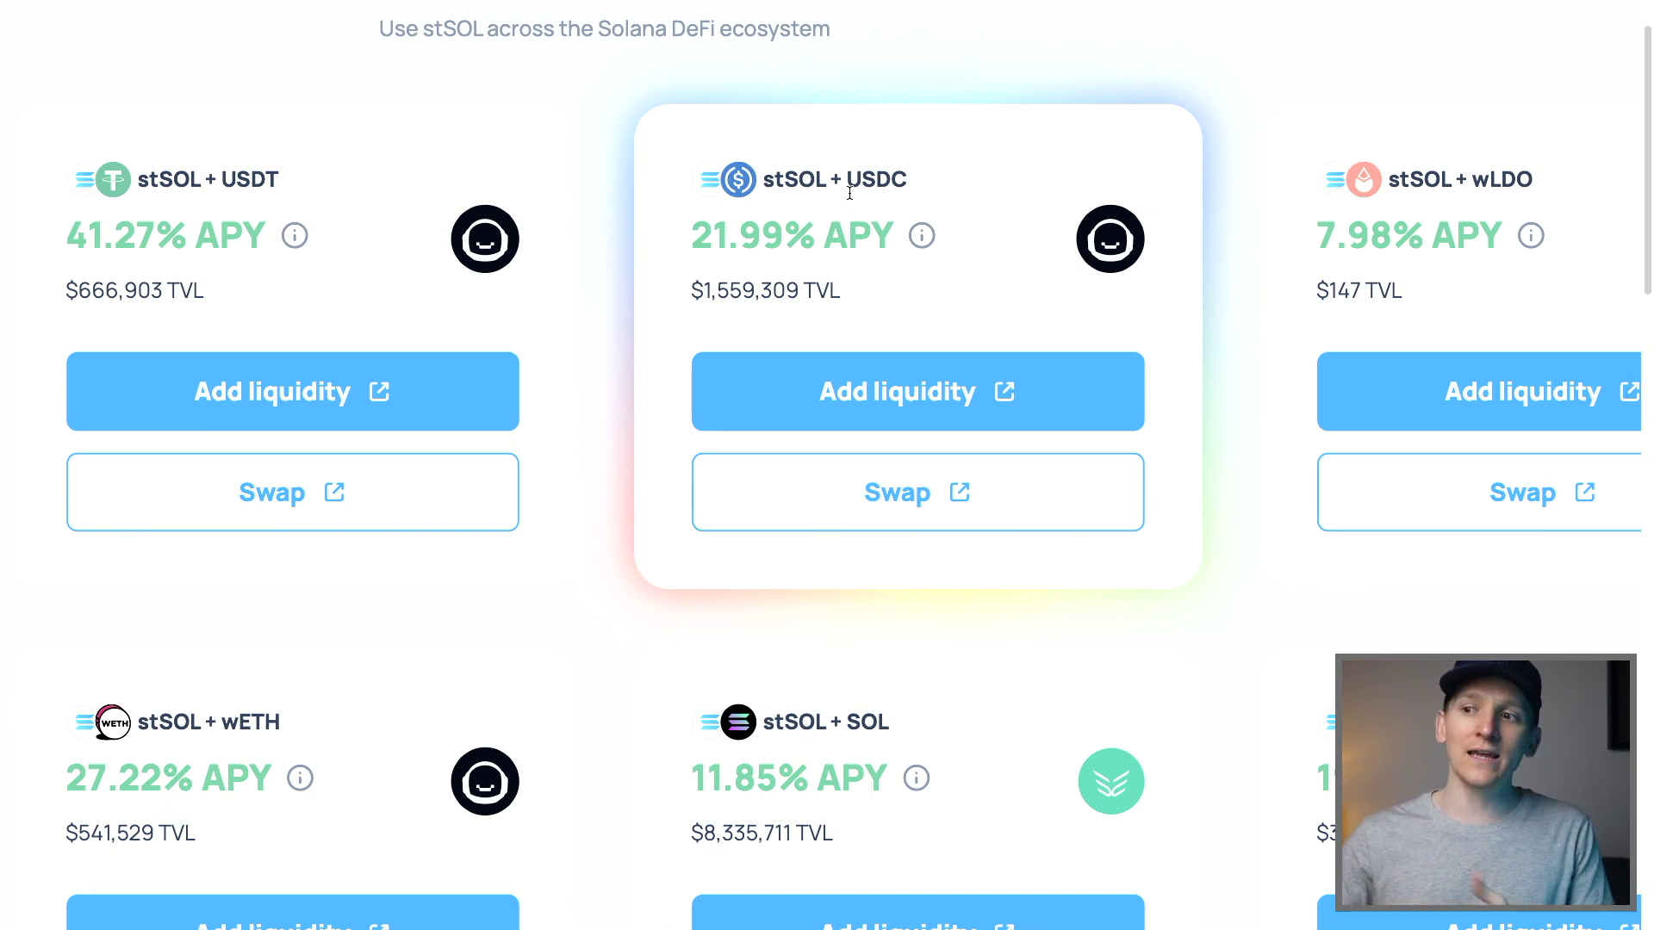
pyautogui.scroll(-5, 850, 193)
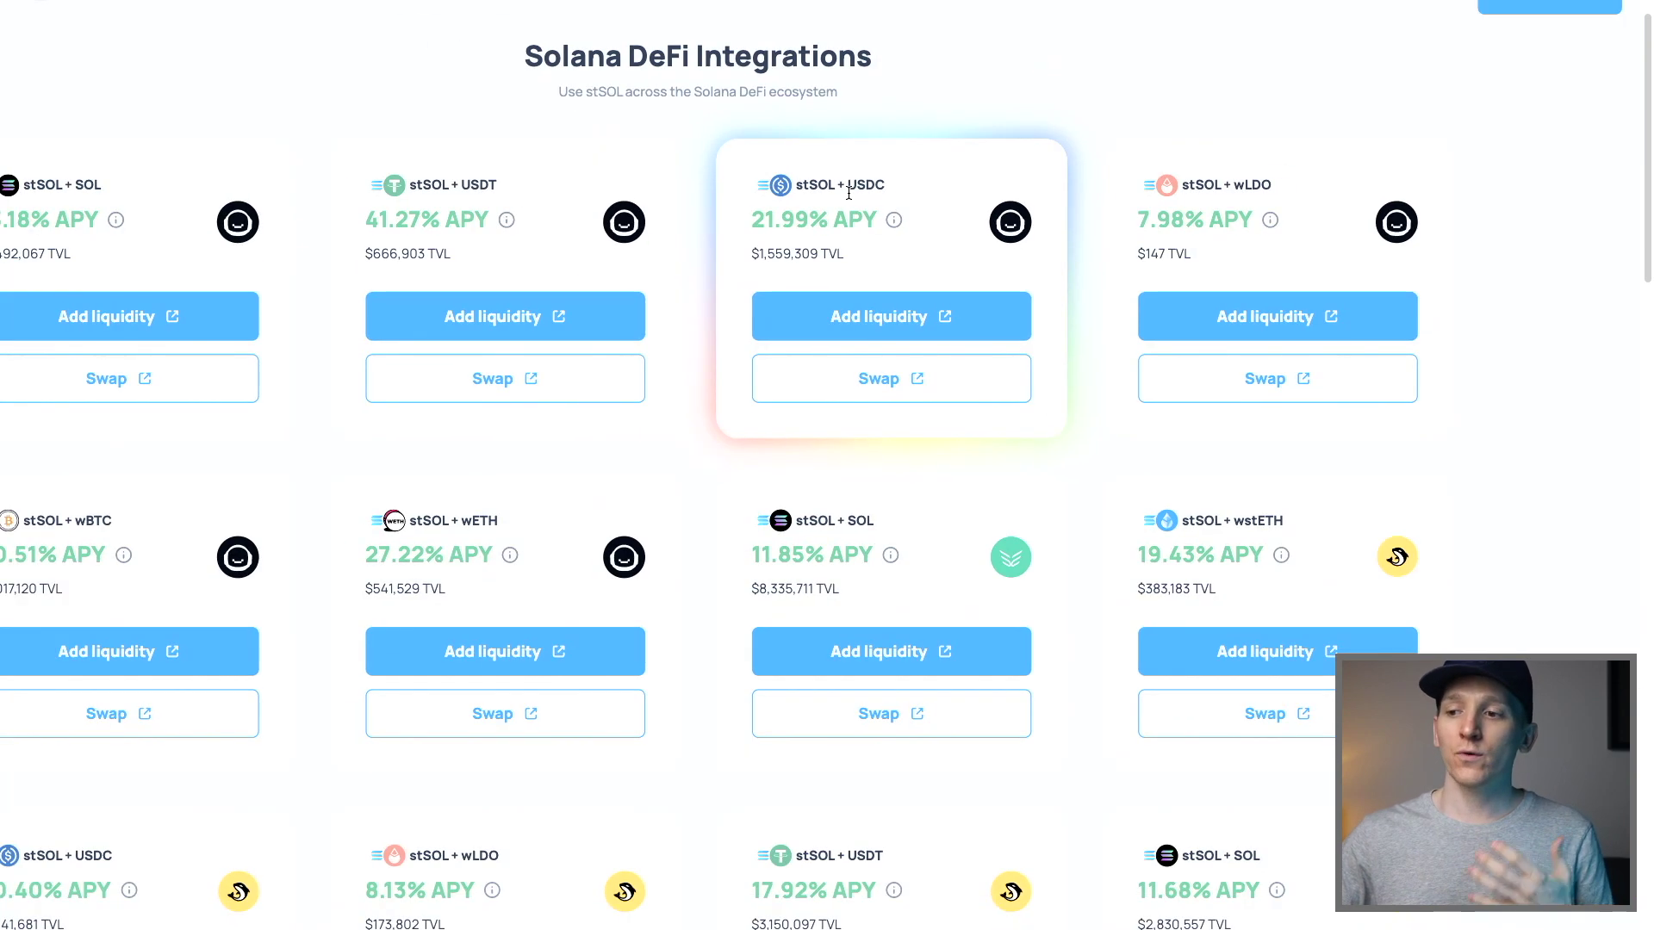
pyautogui.hscroll(-3, 760, 195)
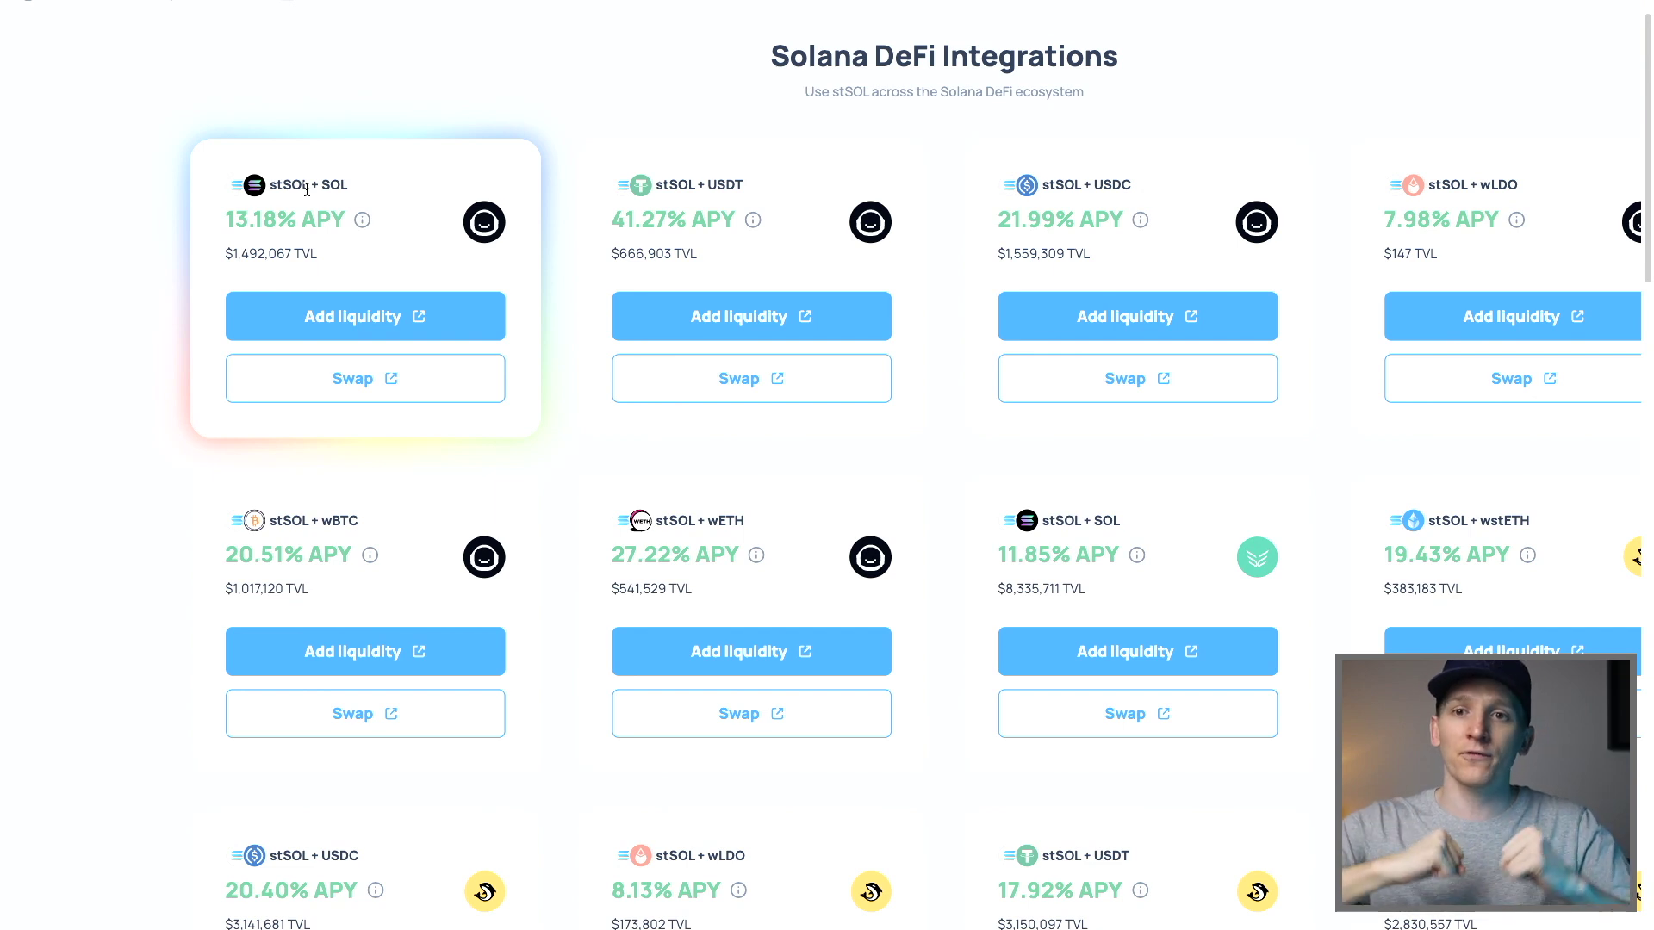
pyautogui.scroll(-2, 185, 234)
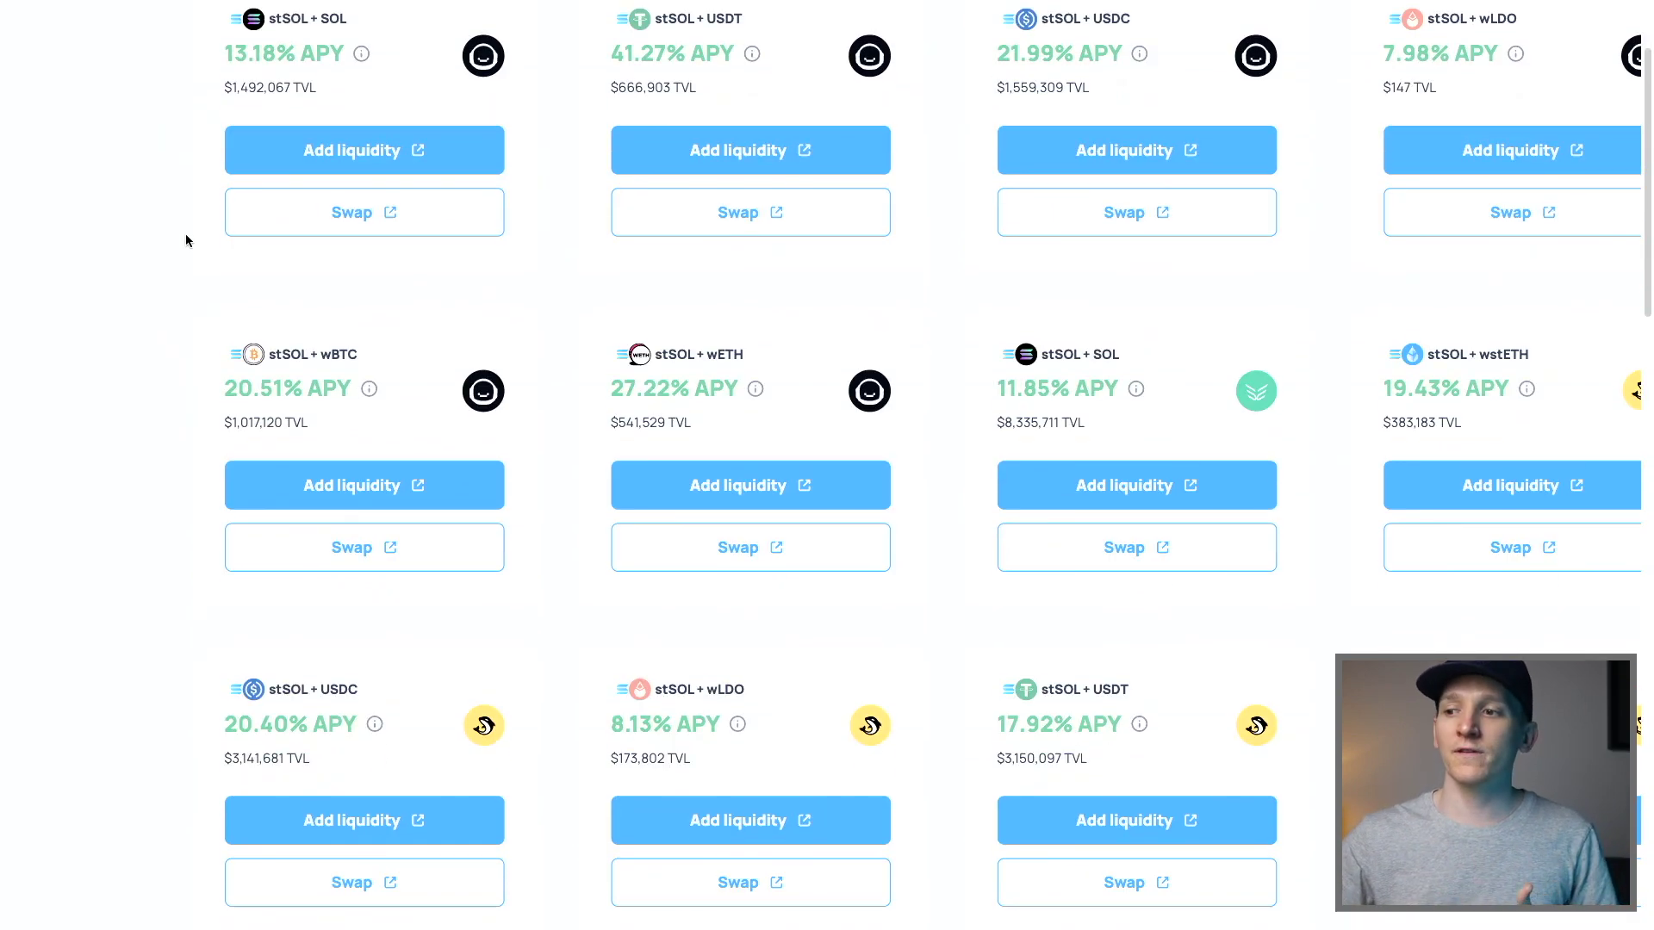
pyautogui.hscroll(4, 185, 234)
pyautogui.scroll(5, 549, 306)
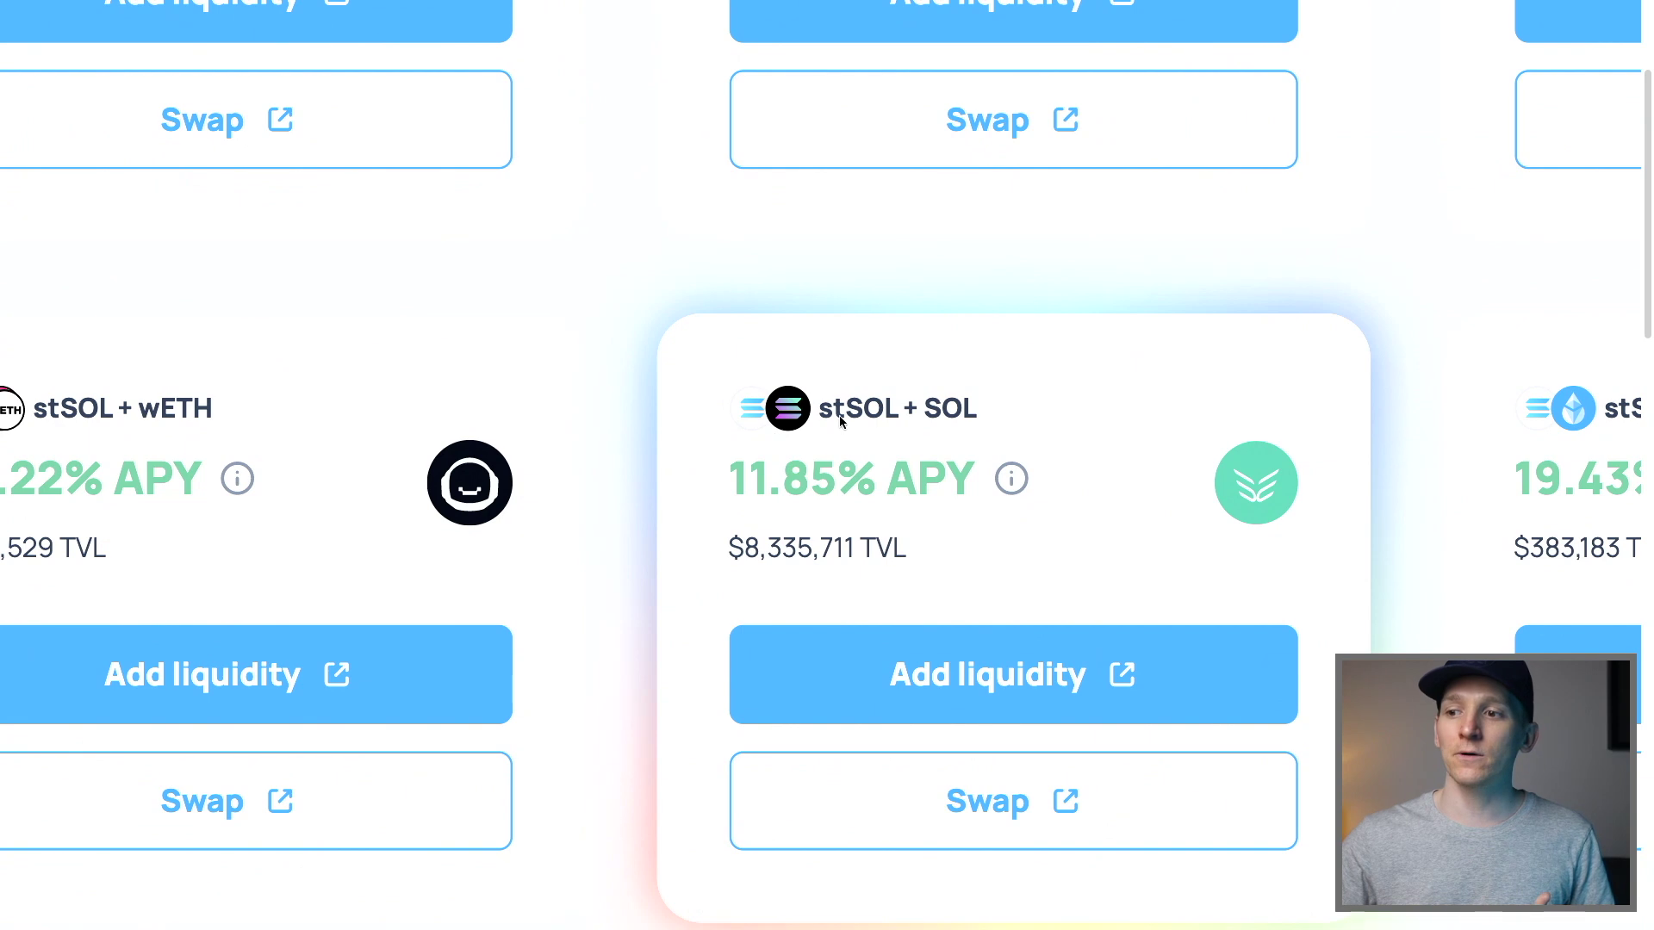
pyautogui.scroll(-2, 901, 406)
pyautogui.scroll(-5, 806, 265)
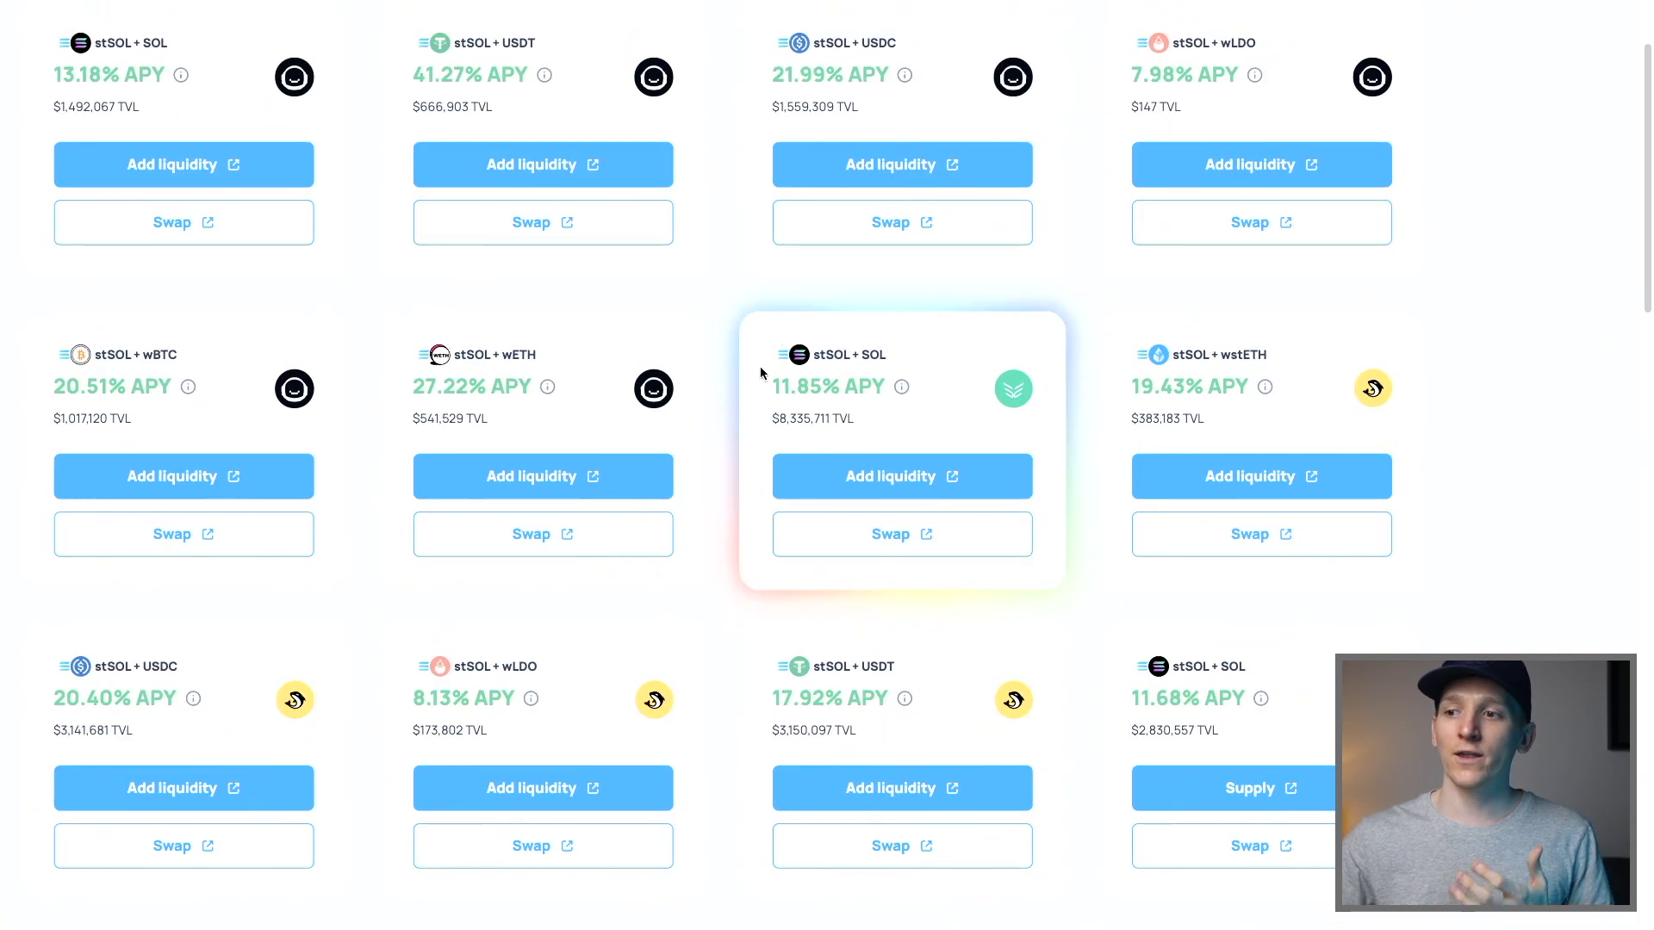
pyautogui.scroll(-3, 716, 374)
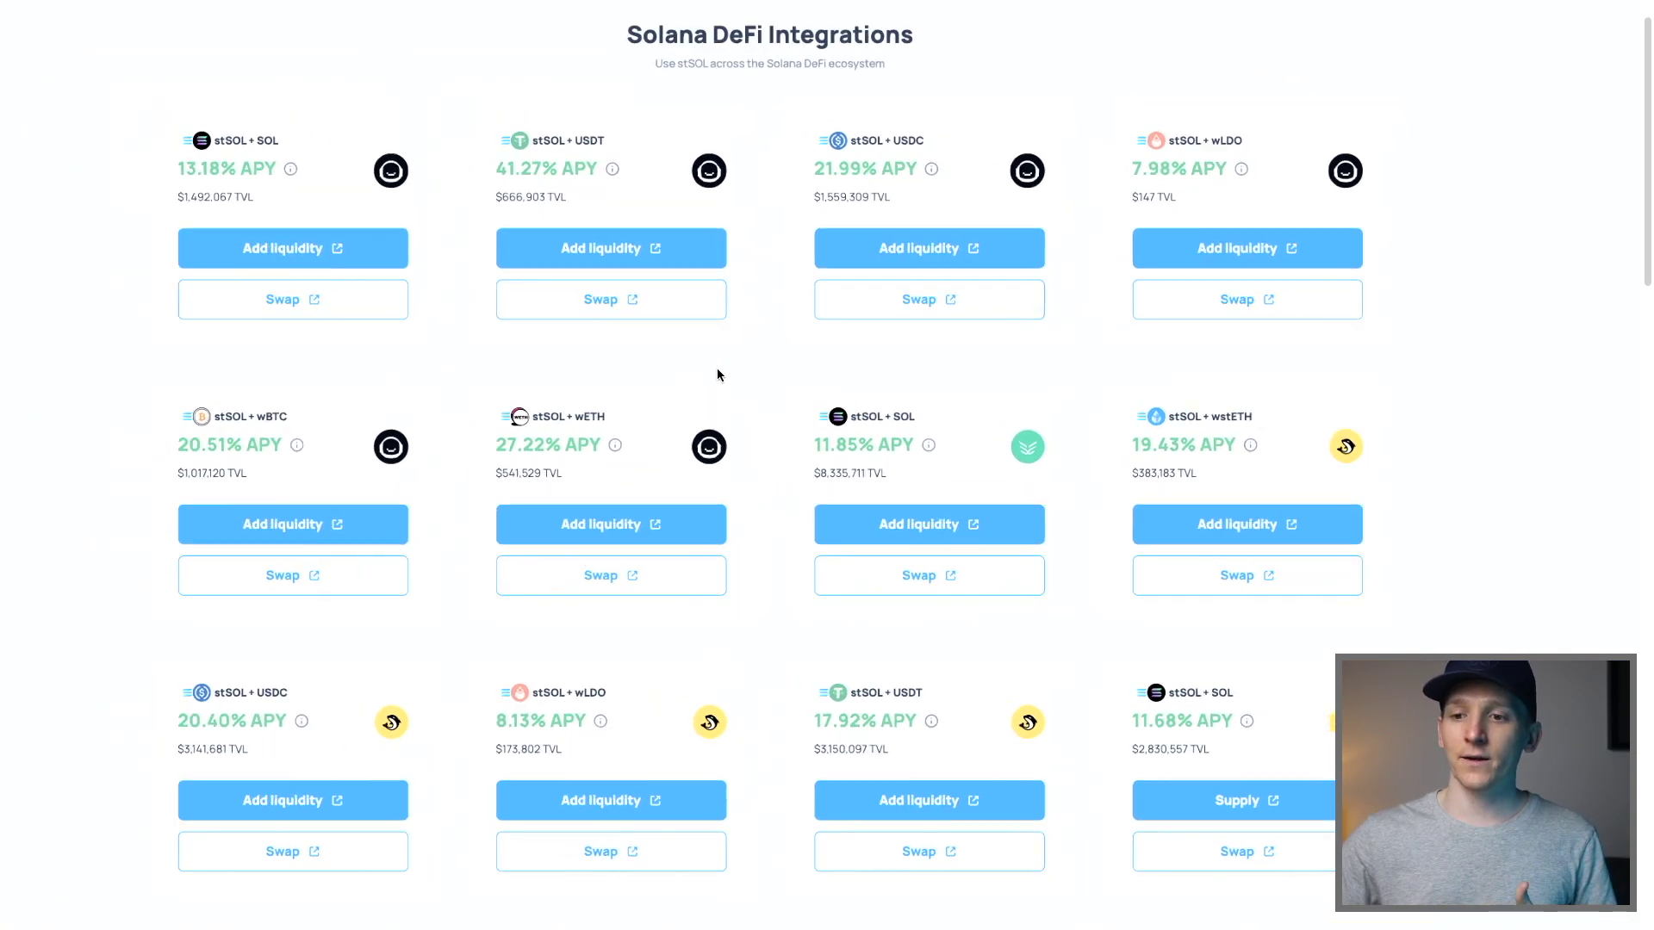
pyautogui.scroll(-1, 815, 394)
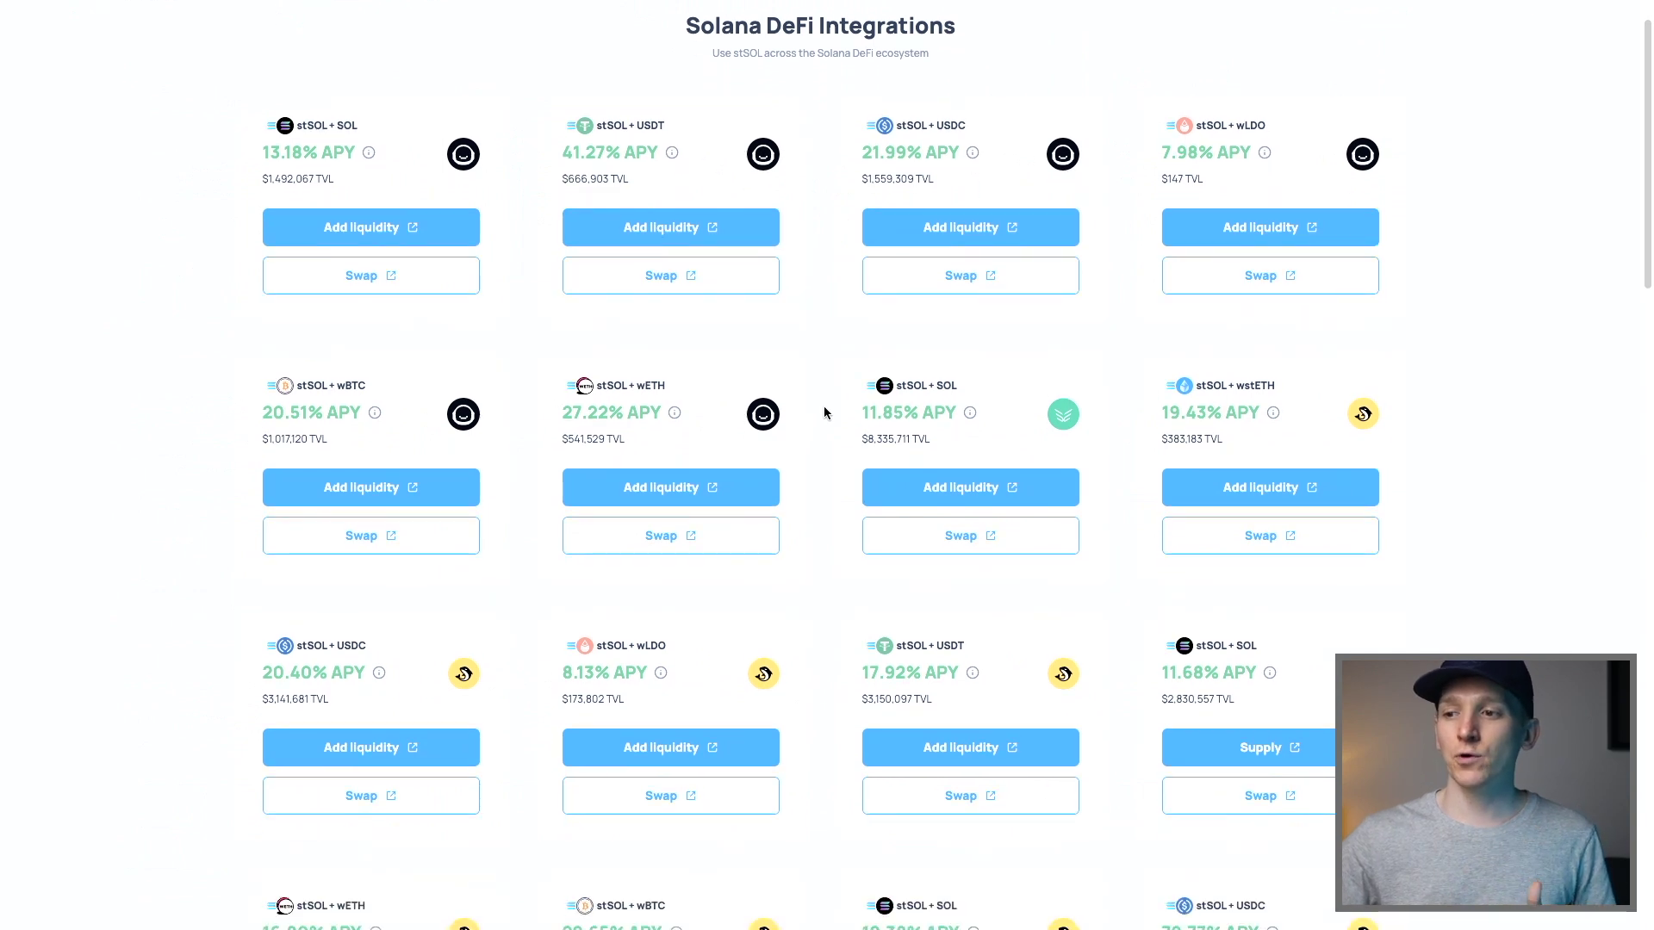
pyautogui.scroll(-1, 823, 409)
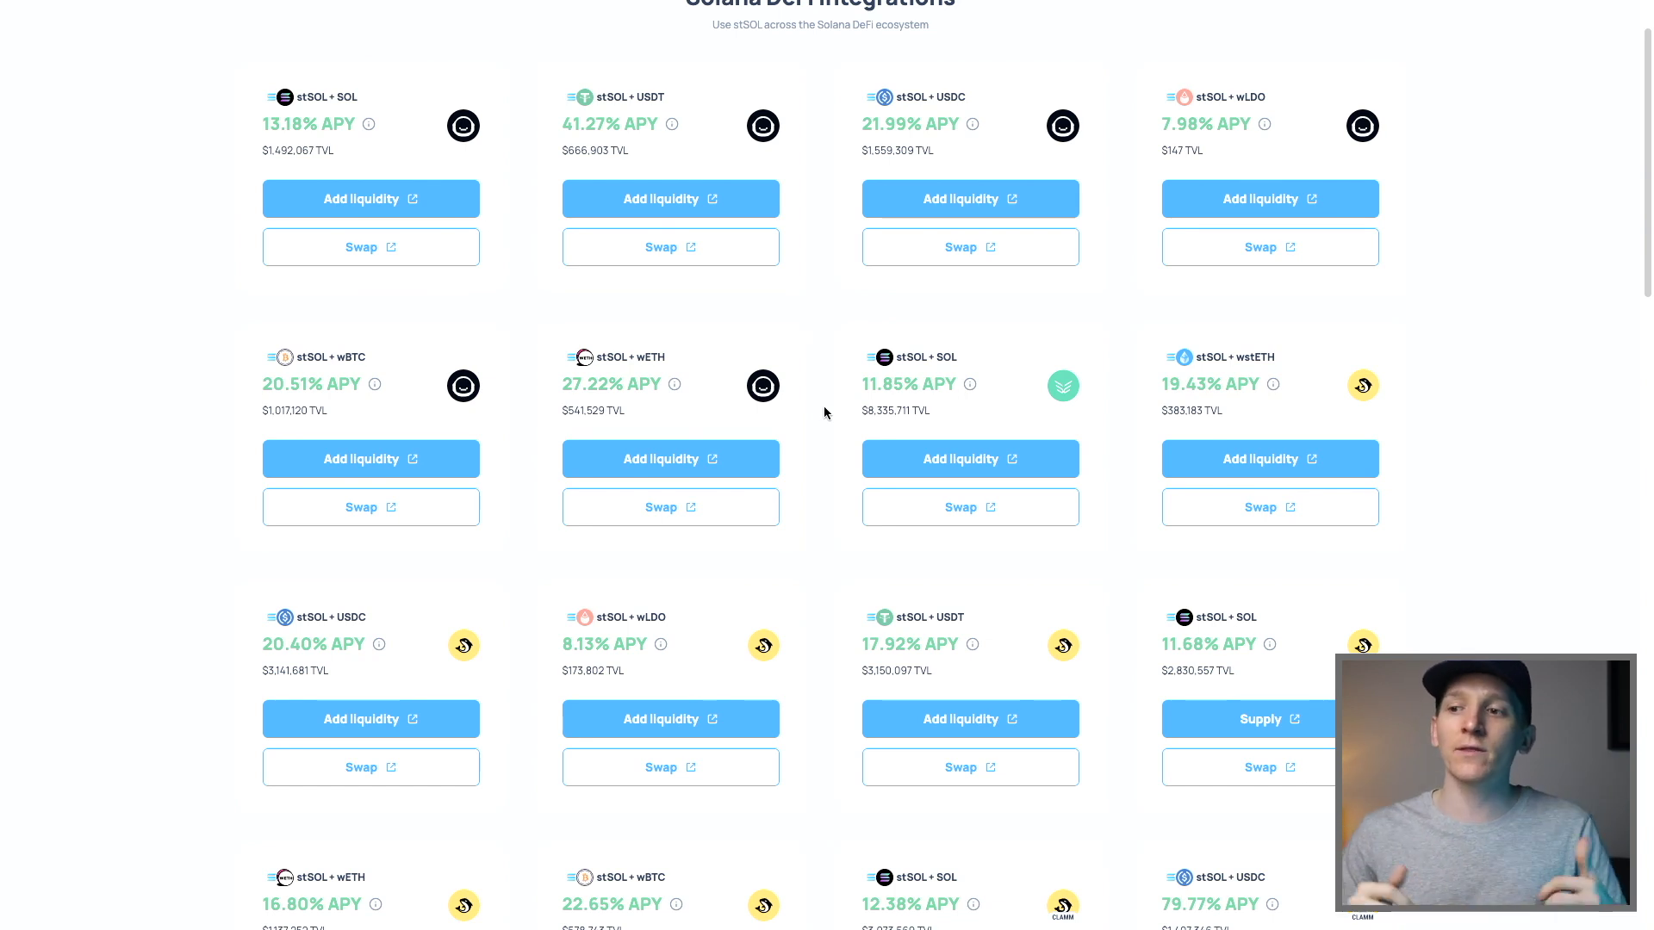
pyautogui.scroll(1, 823, 412)
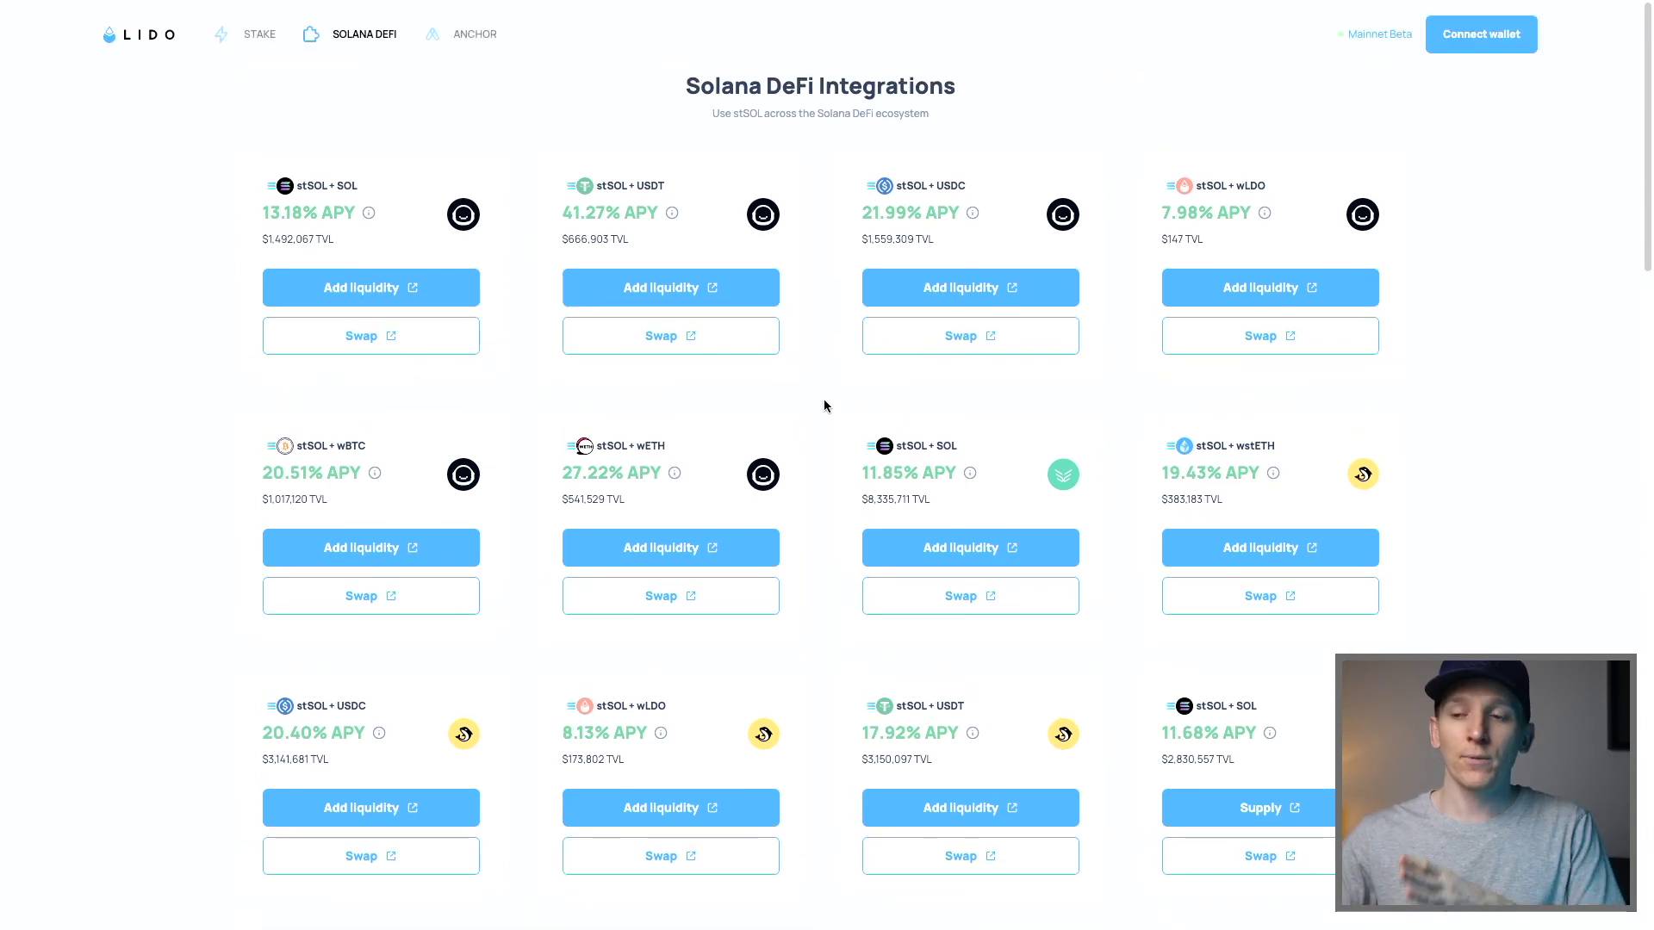